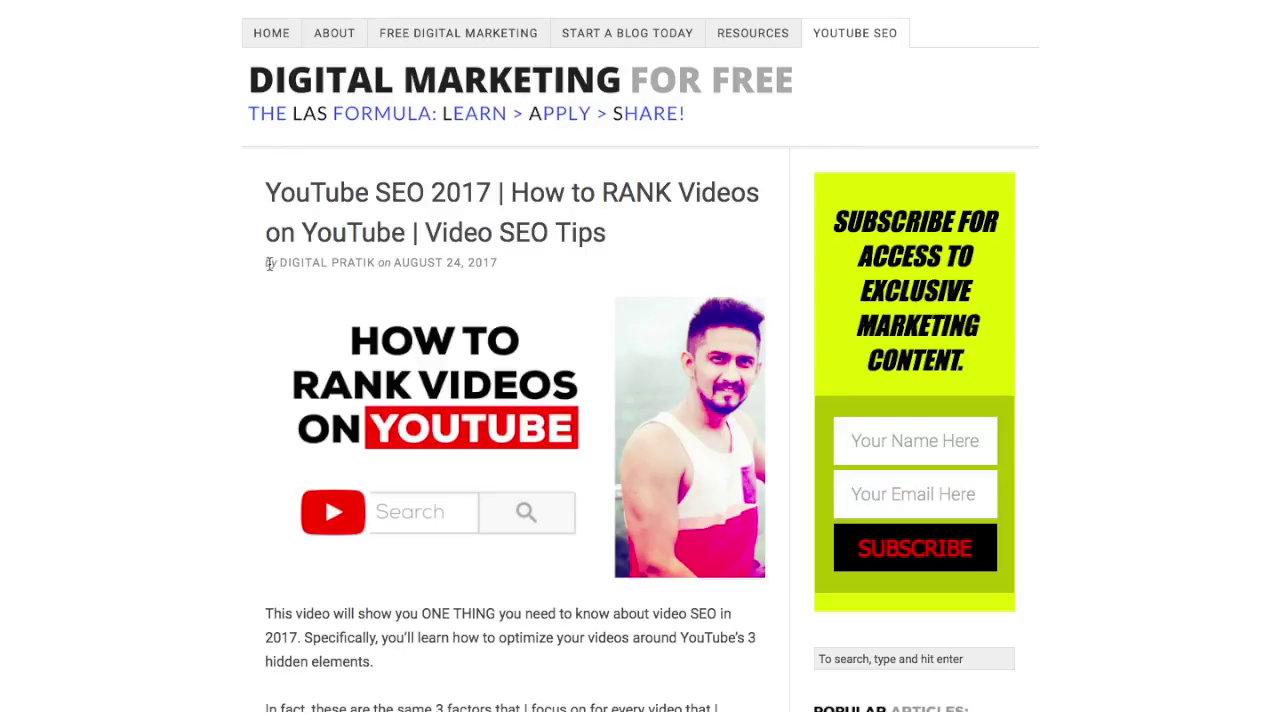
Step: Highlight the post's author name, publication date and whole byline under the title
left_click_drag(267, 263, 499, 261)
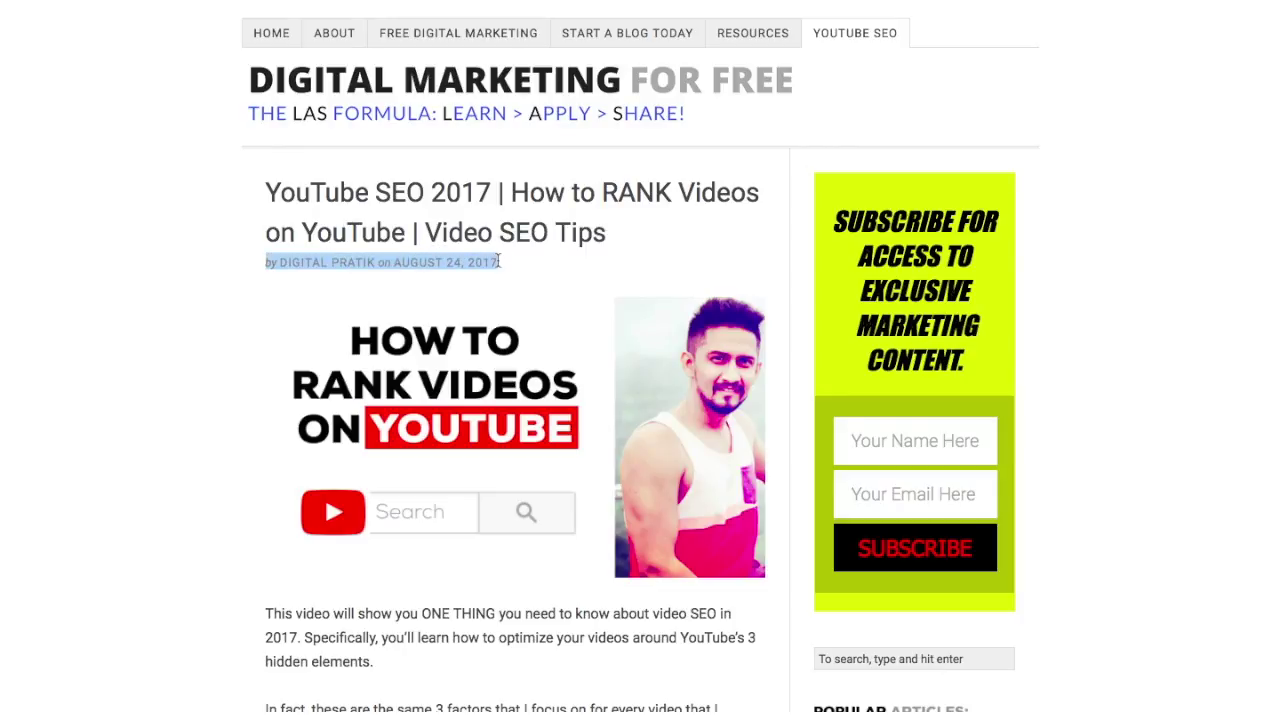
left_click(288, 264)
left_click_drag(281, 262, 499, 262)
left_click(267, 263)
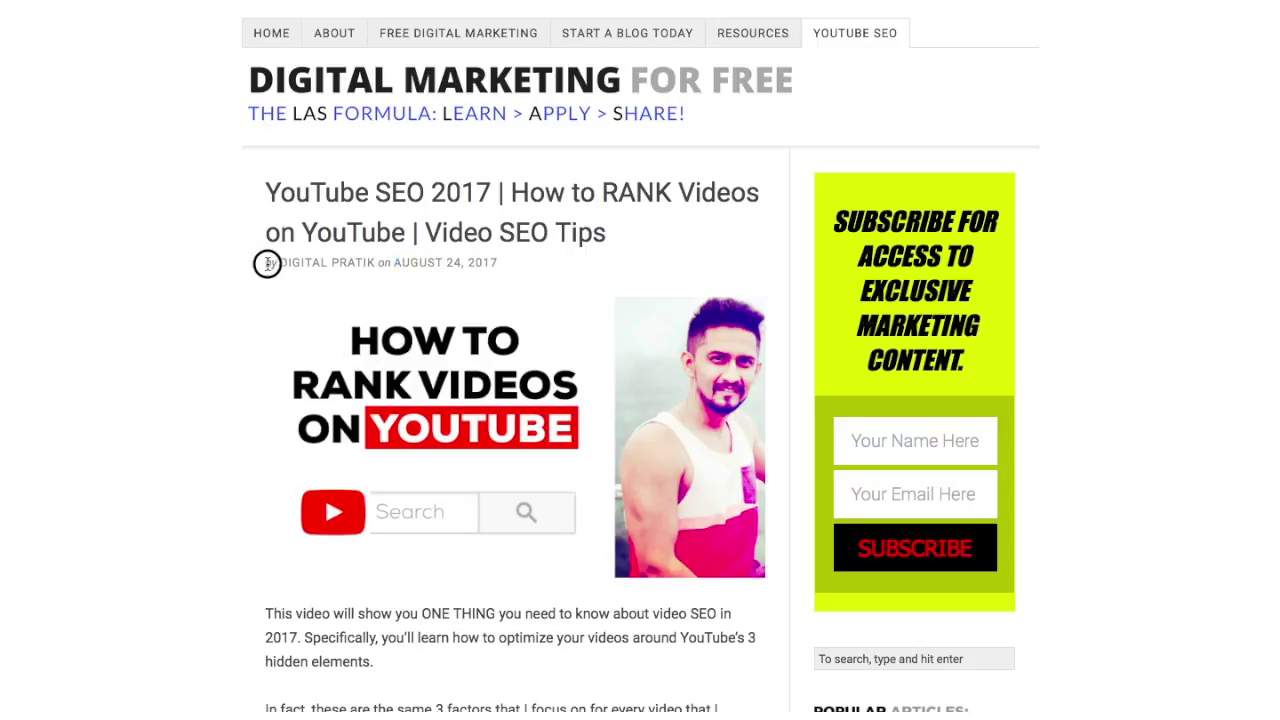
left_click_drag(267, 263, 509, 258)
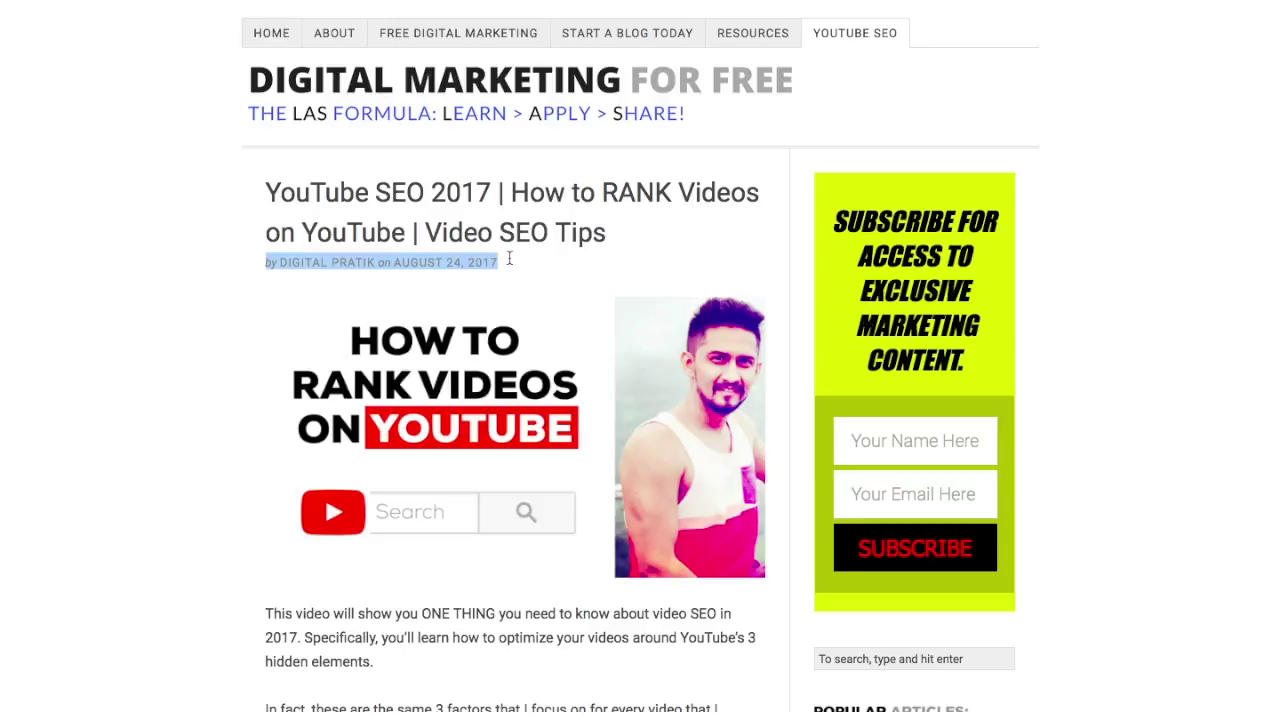
left_click(357, 267)
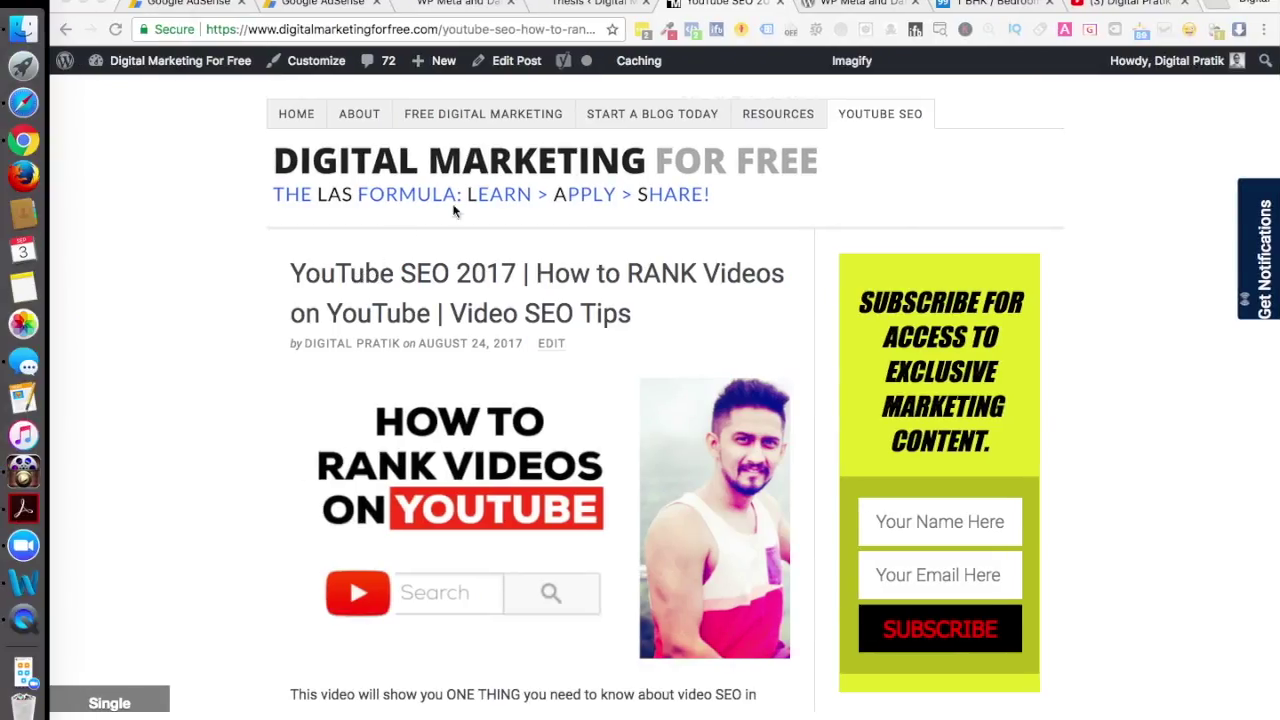
Step: Review the WP Meta and Date Remover plugin page (version 1.5, 40,000+ active installs)
left_click(830, 5)
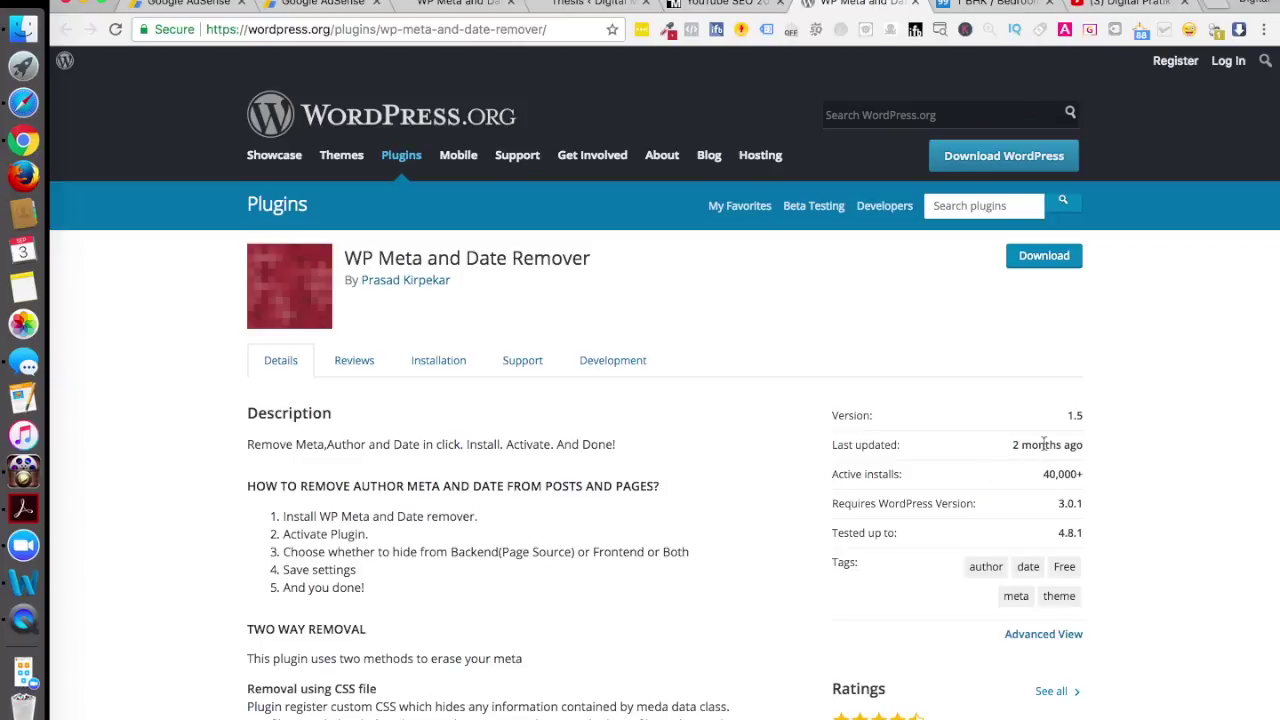
scroll(864, 680, "down", 5)
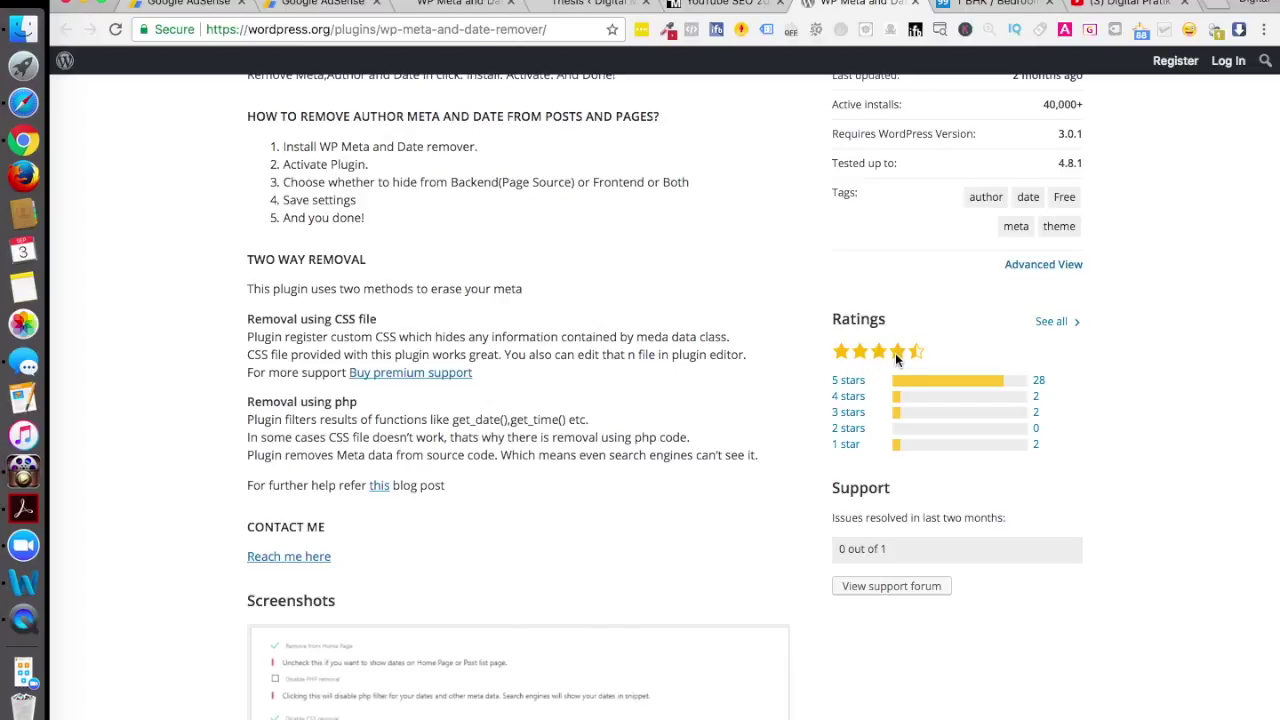
scroll(576, 570, "down", 5)
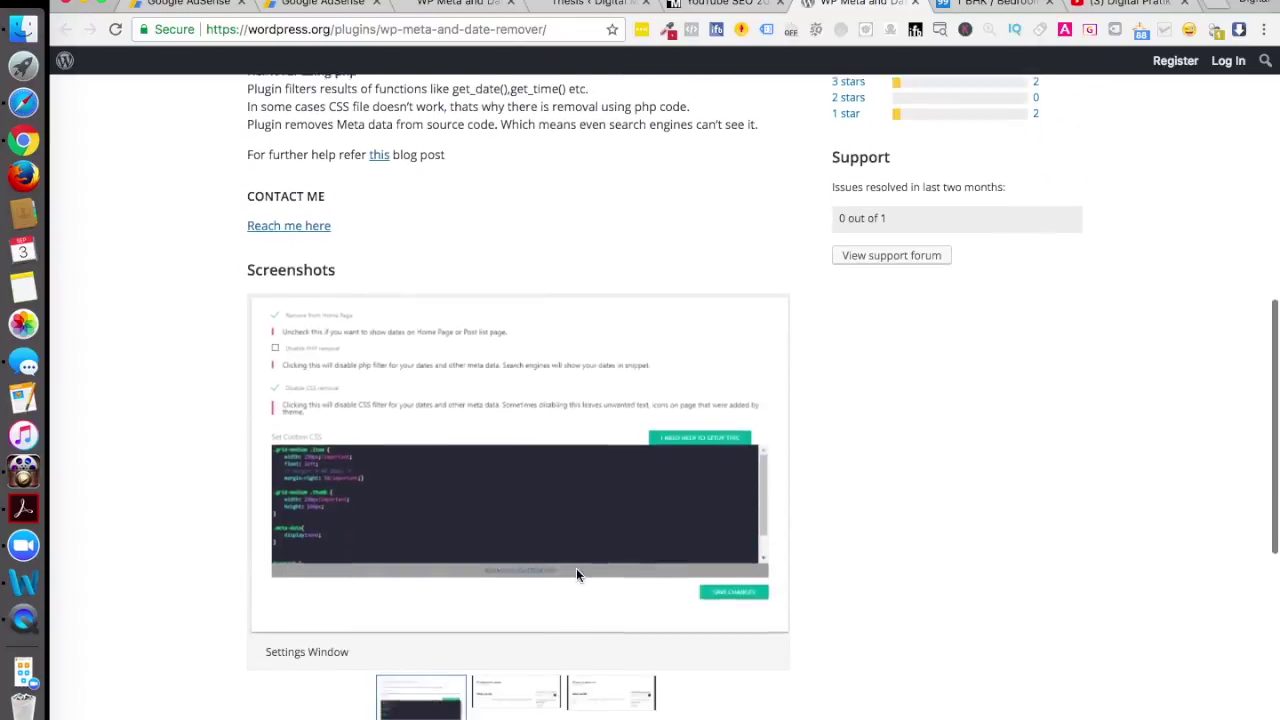
scroll(491, 583, "up", 5)
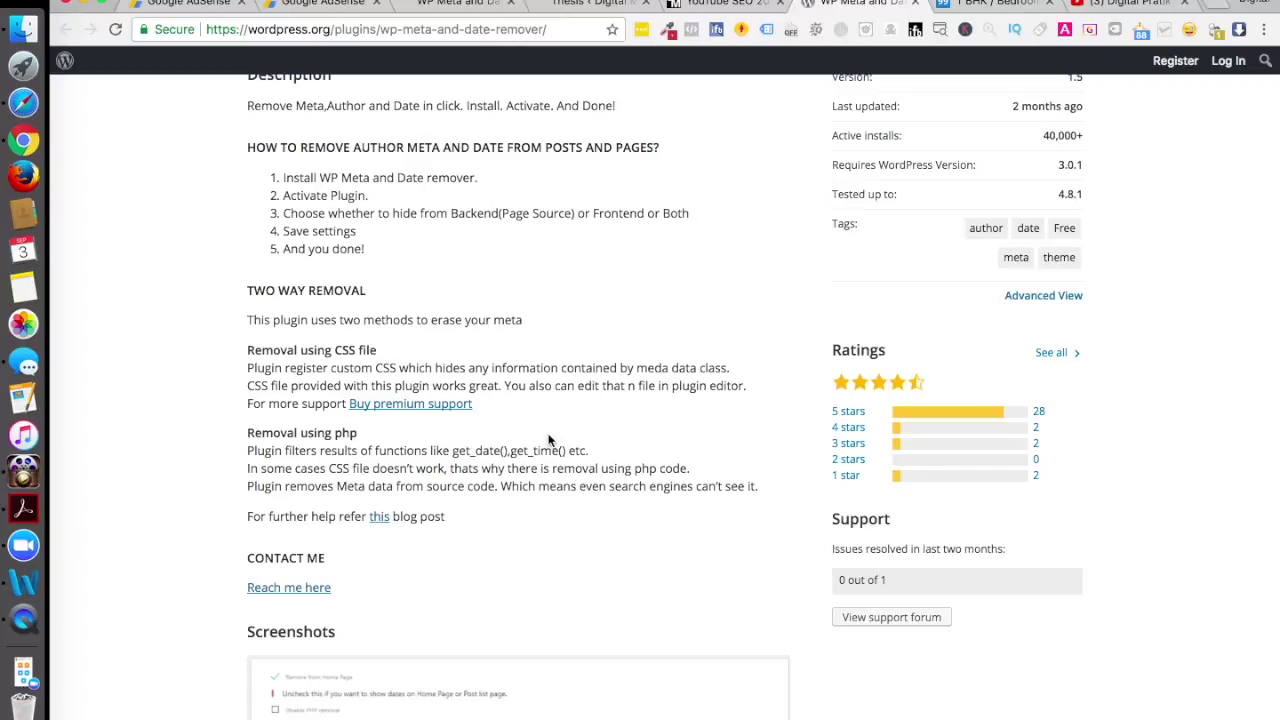
scroll(548, 440, "up", 5)
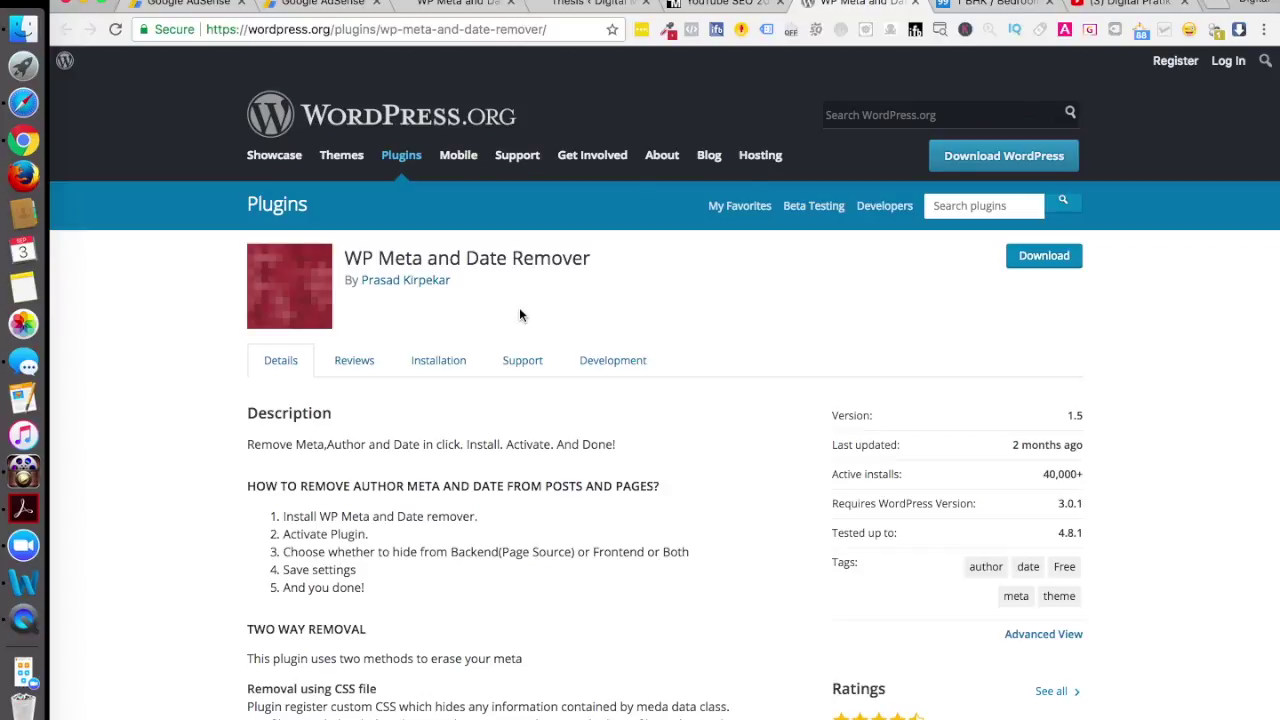
Step: Enable Remove from Home Page in the WP Meta and Date Remover settings
left_click(447, 3)
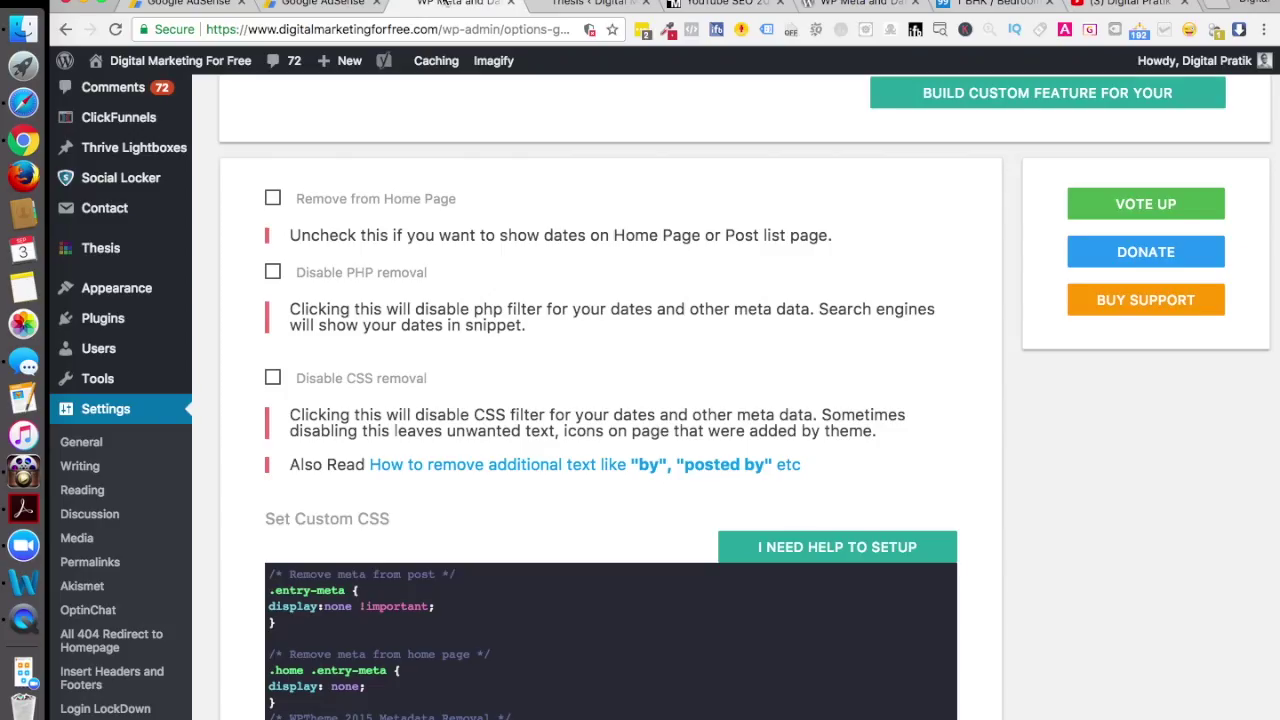
scroll(409, 397, "up", 5)
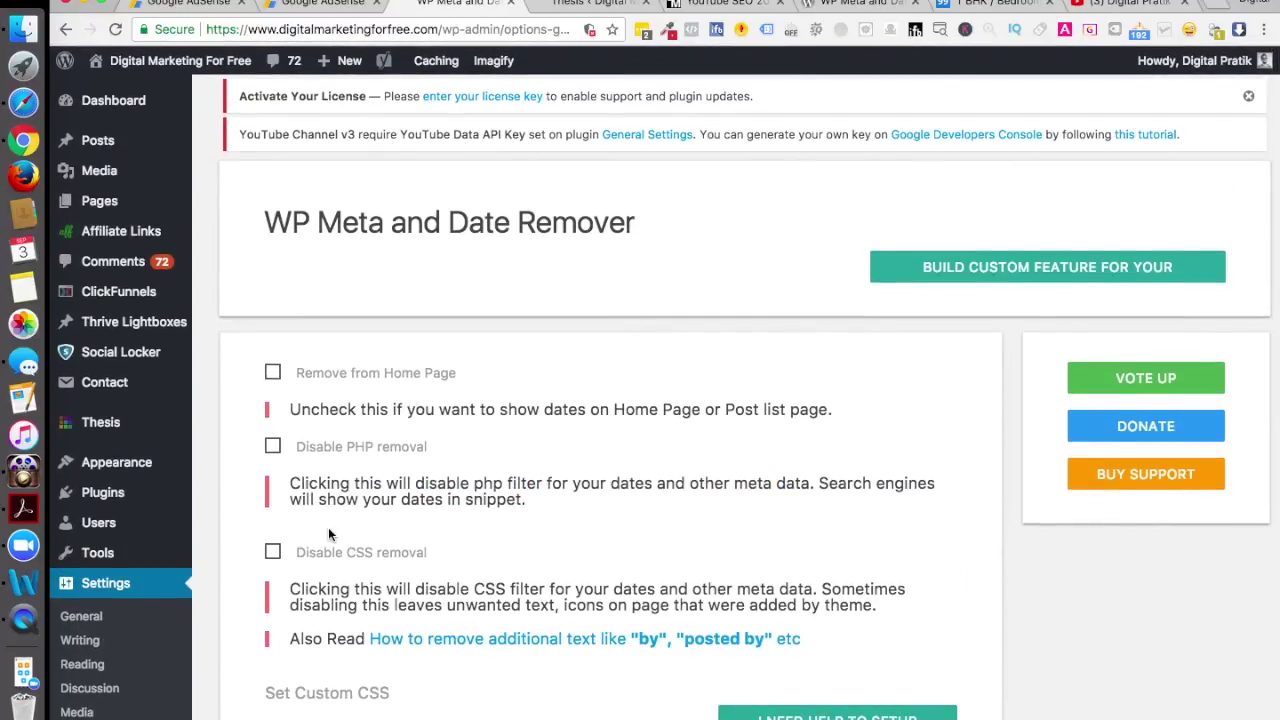
scroll(328, 533, "down", 3)
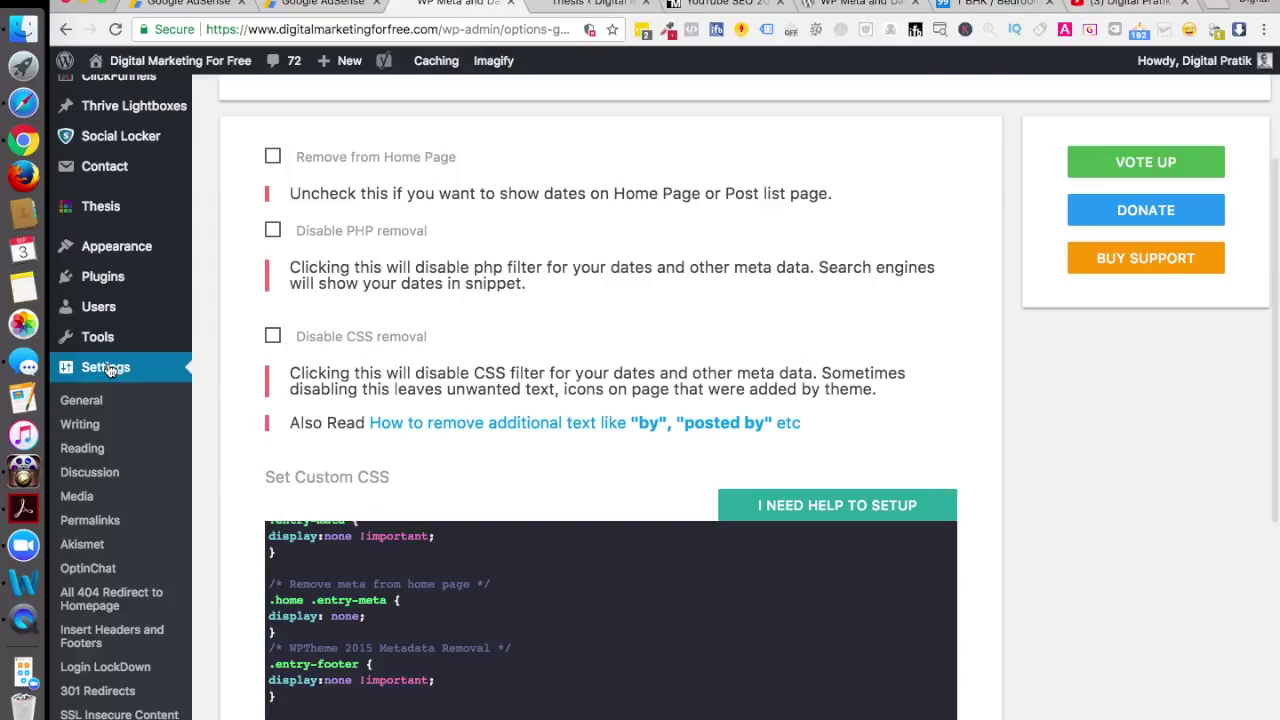
scroll(110, 370, "down", 3)
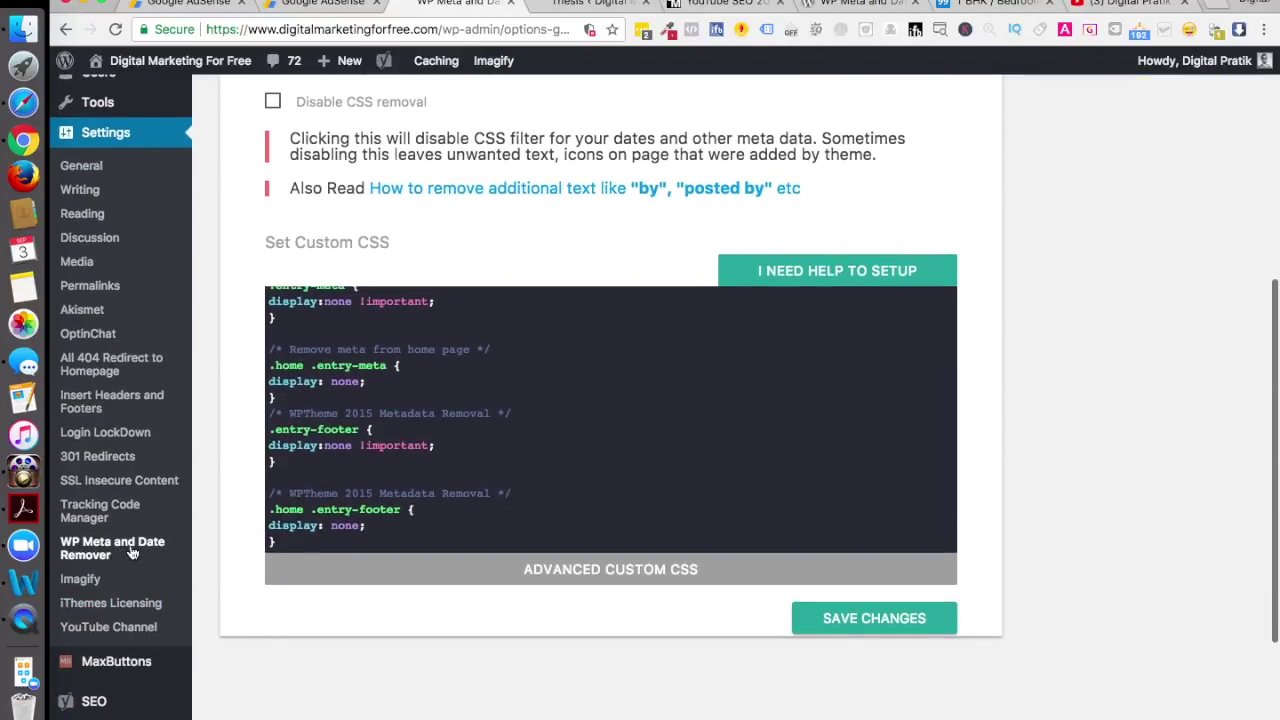
scroll(406, 500, "up", 5)
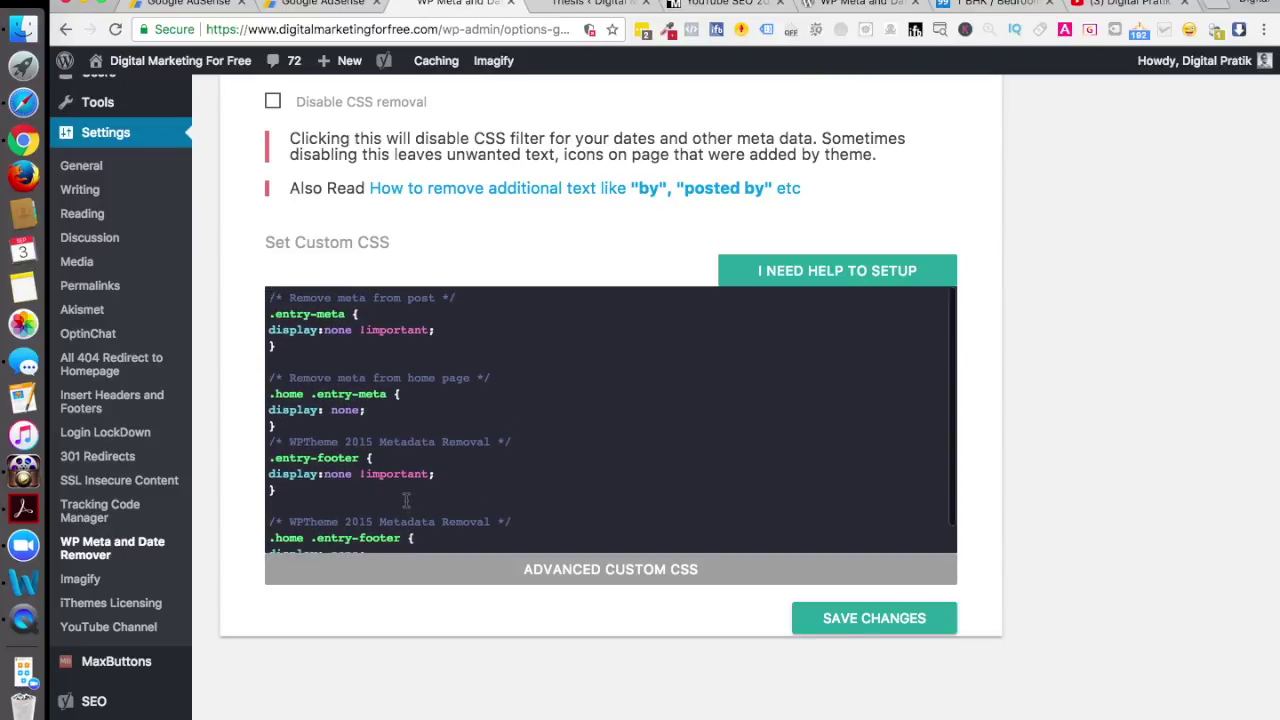
scroll(406, 500, "up", 3)
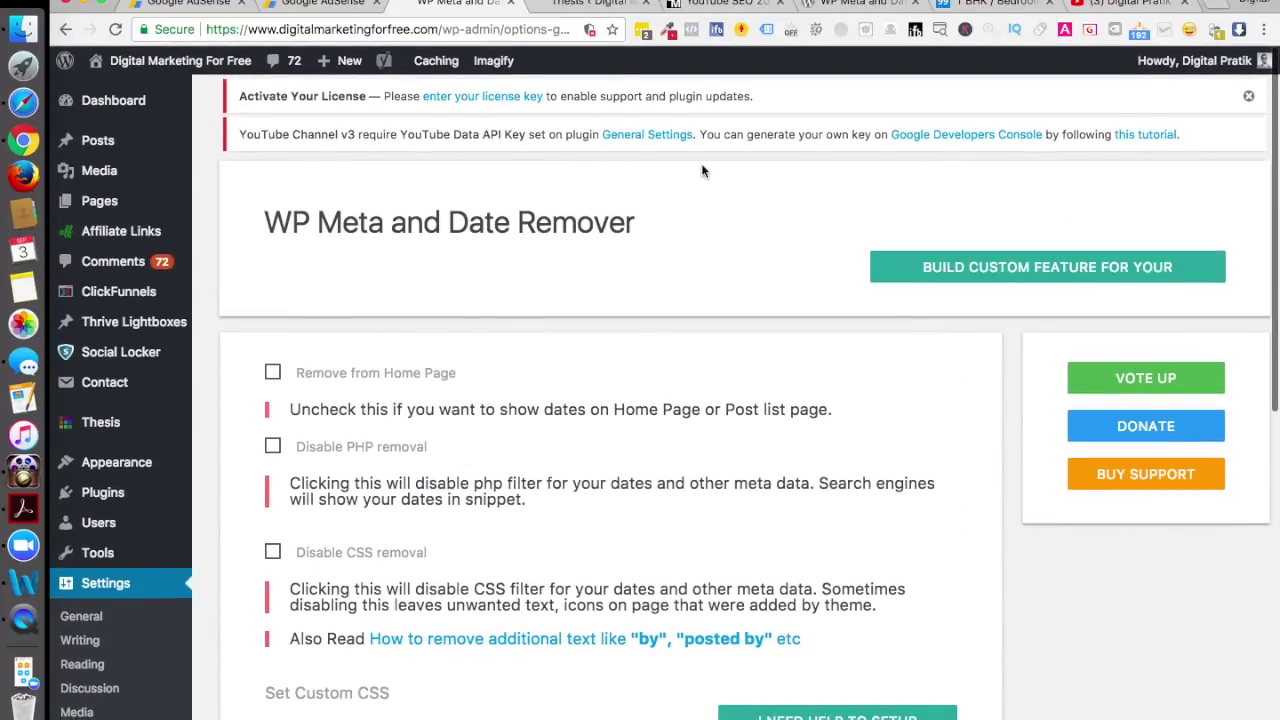
left_click(273, 372)
left_click(274, 374)
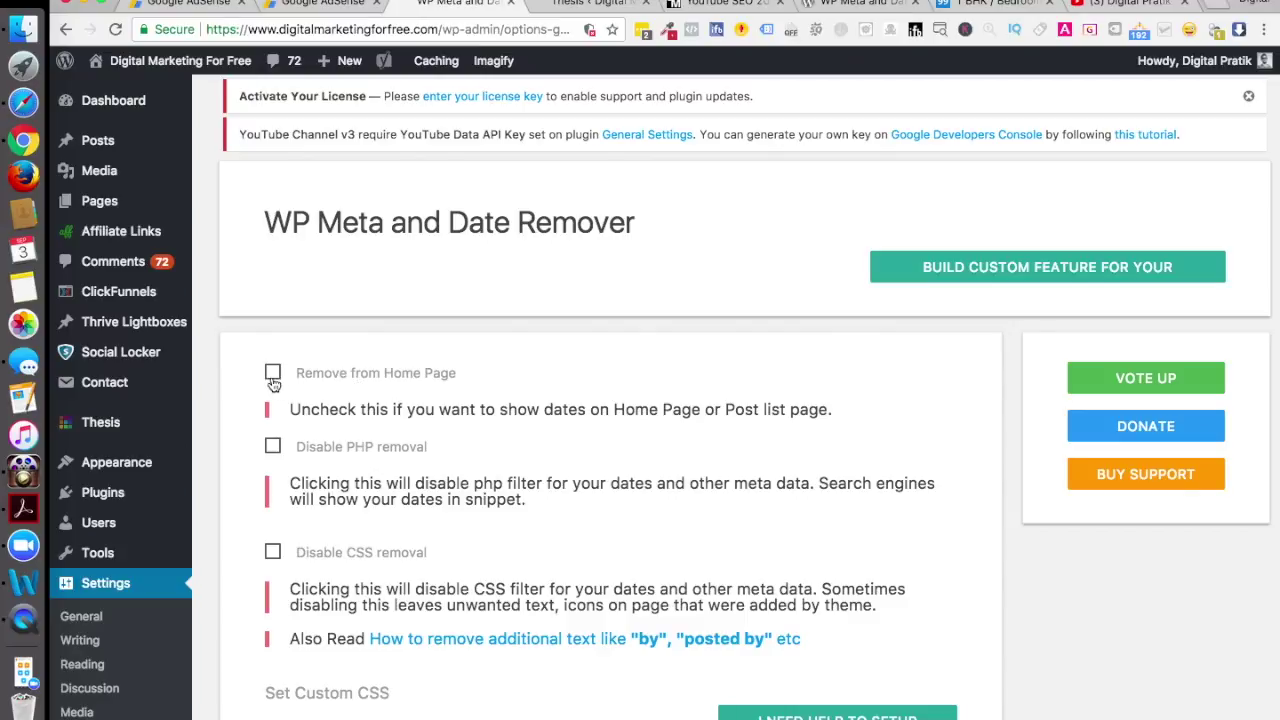
left_click(273, 382)
Step: Point out the option's explanation about dates and the Also Read note, then save the settings
left_click_drag(290, 409, 831, 409)
left_click(548, 411)
double_click(550, 410)
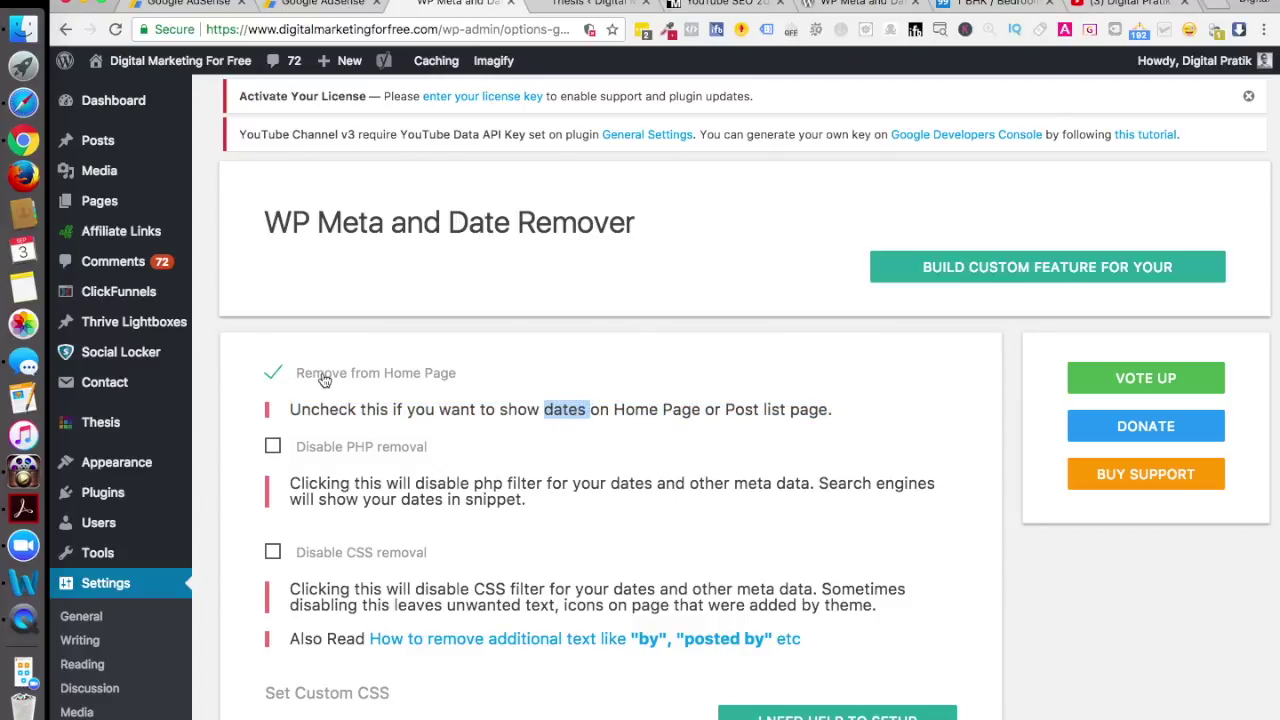
left_click(437, 417)
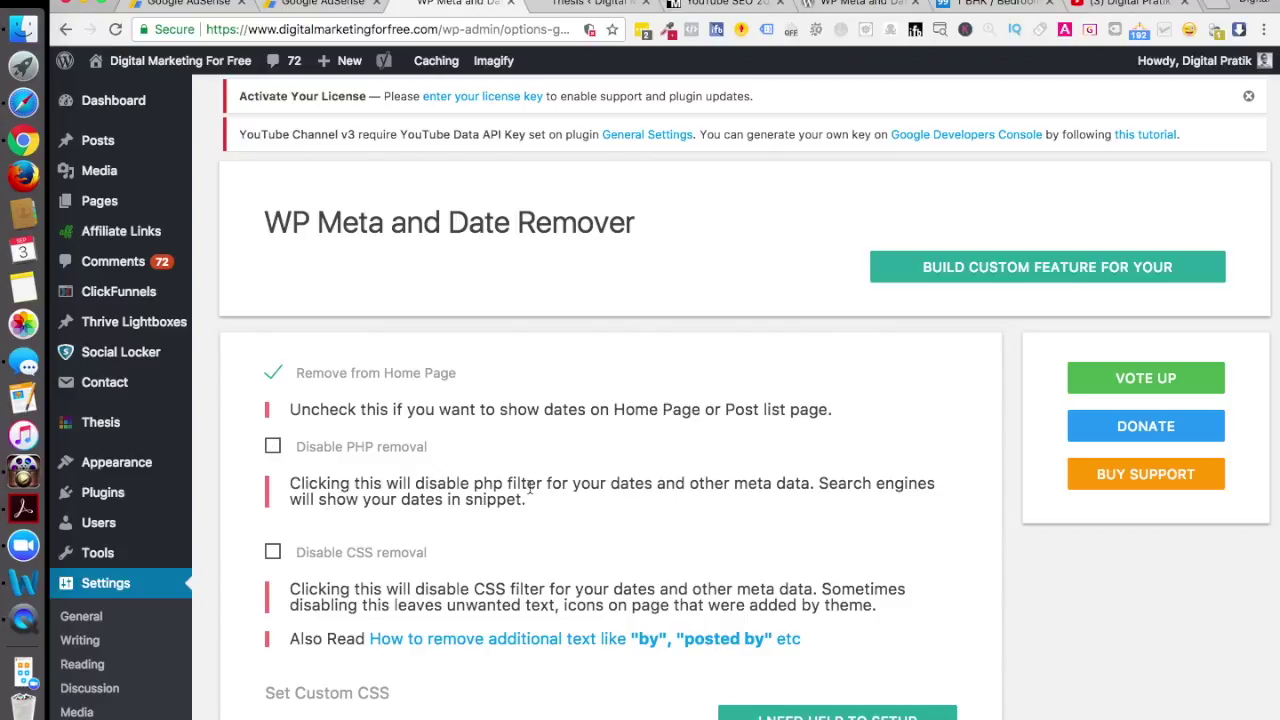
scroll(530, 485, "down", 3)
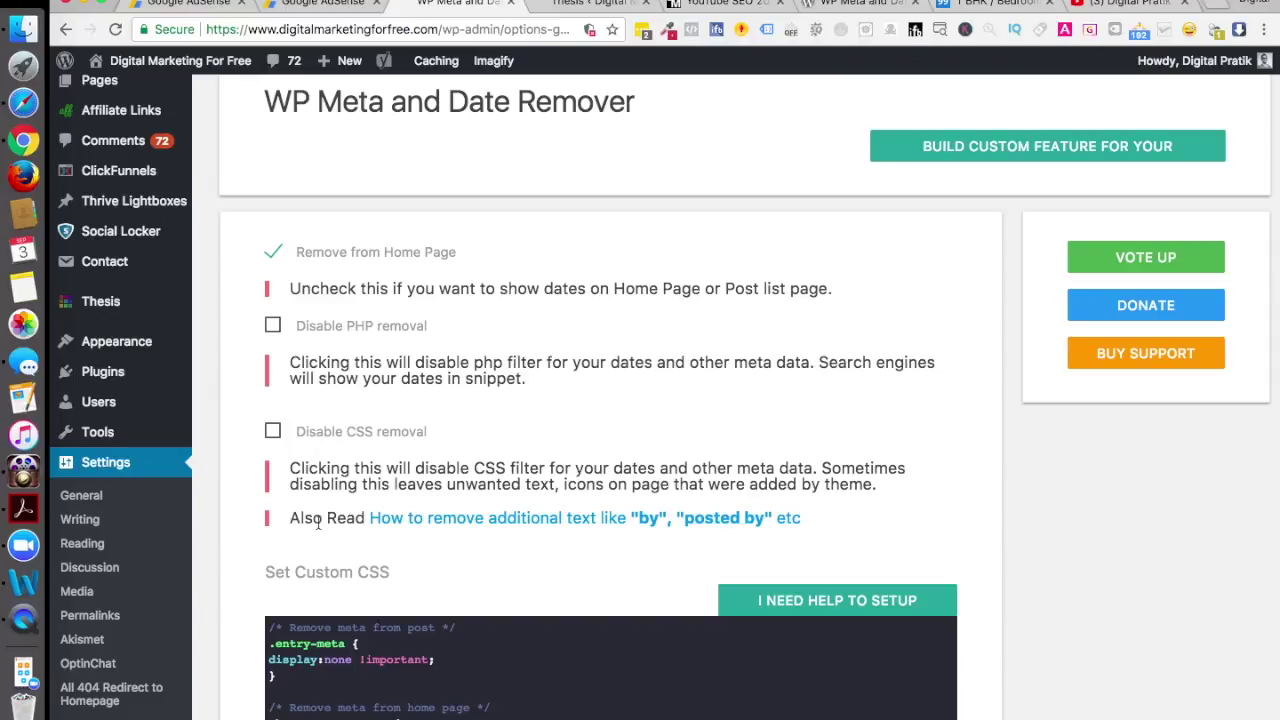
left_click_drag(290, 517, 365, 517)
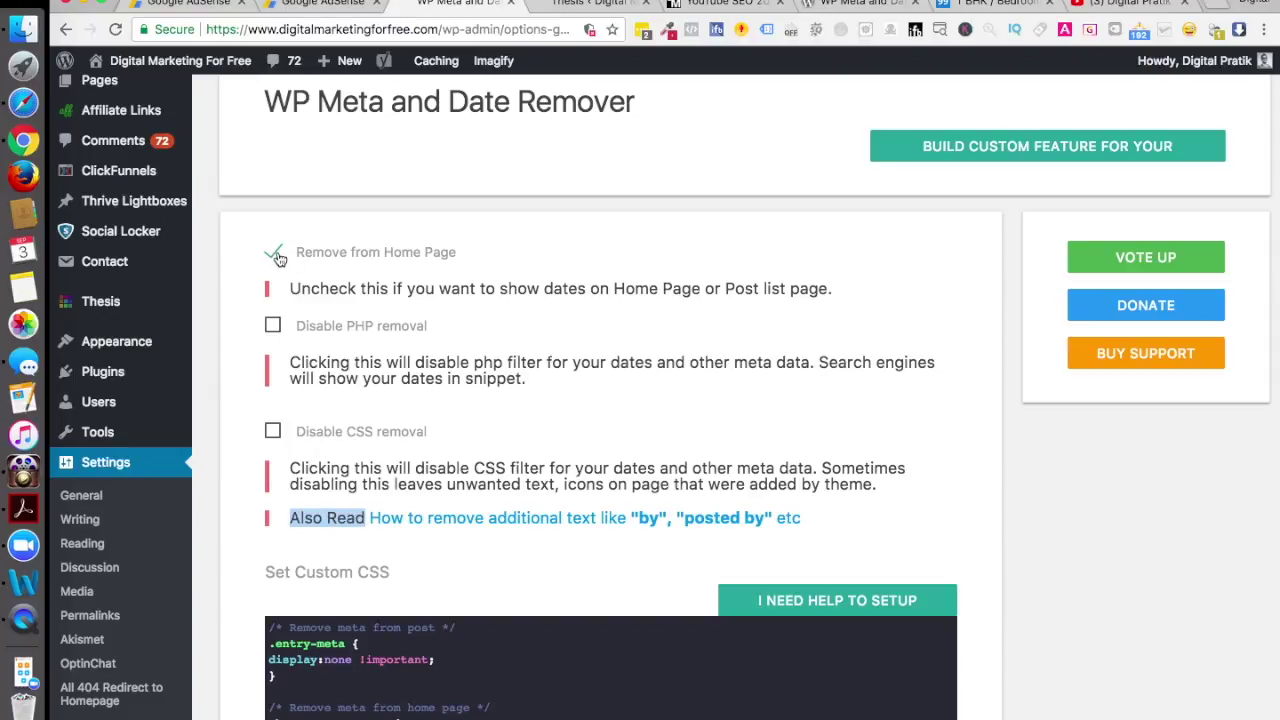
scroll(397, 450, "down", 10)
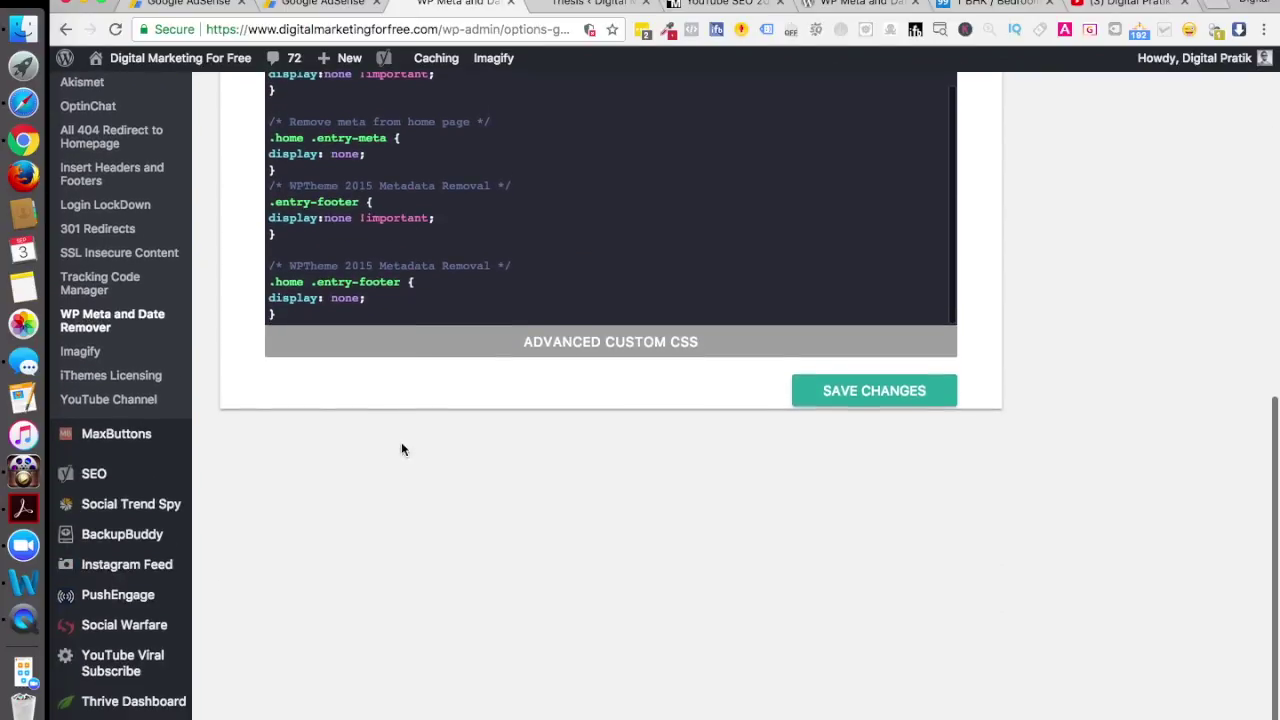
left_click(837, 393)
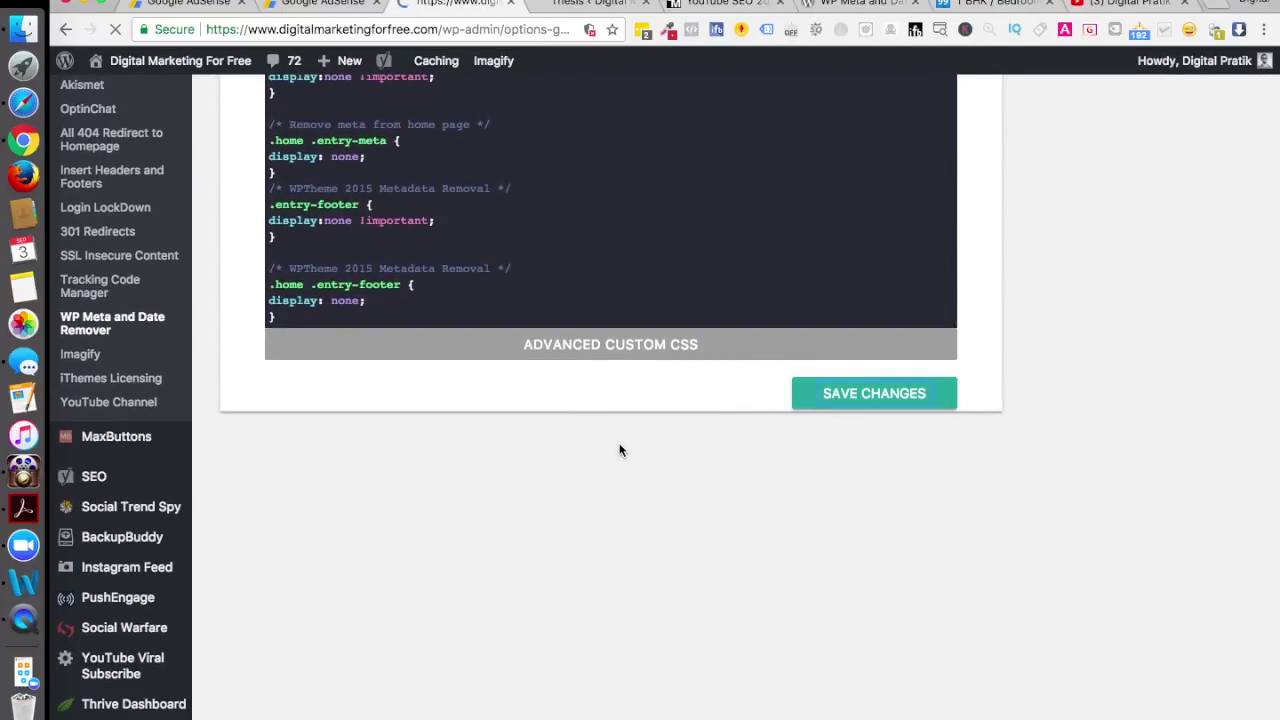
Step: Go to the blog's home page and highlight a post's now-empty author line
key("super+Tab")
key("super+Tab")
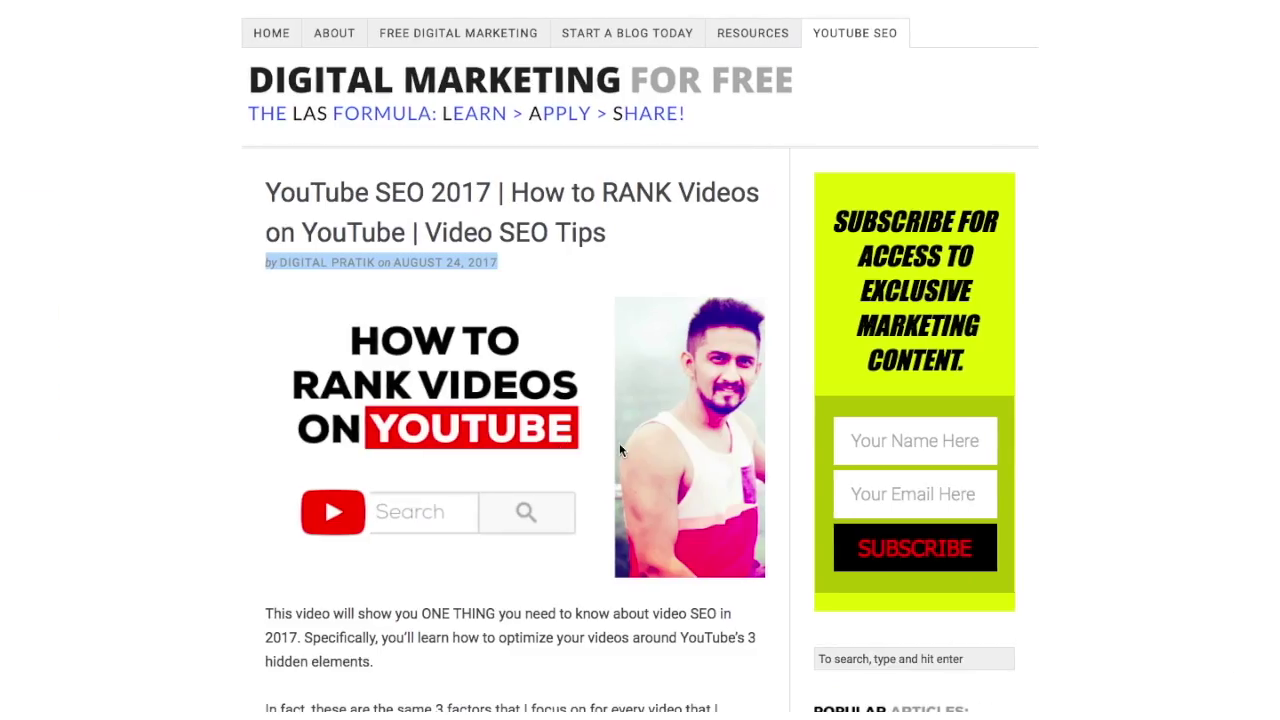
left_click(193, 313)
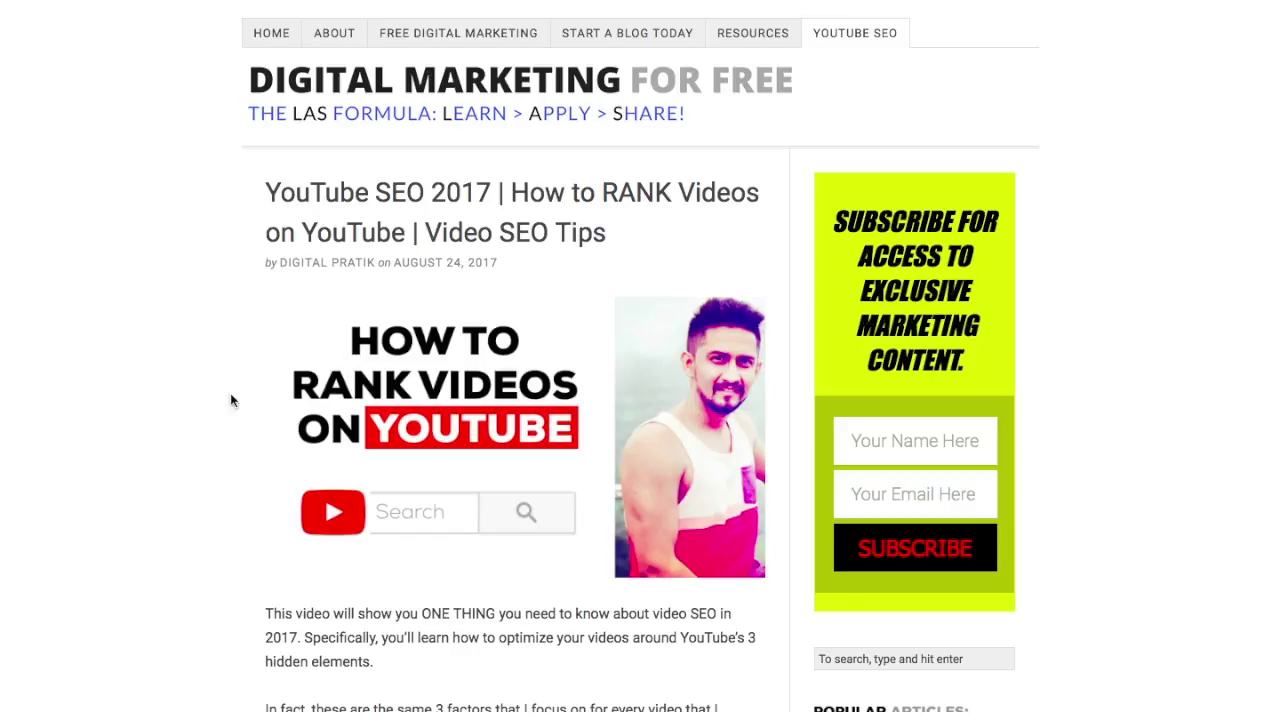
left_click(266, 33)
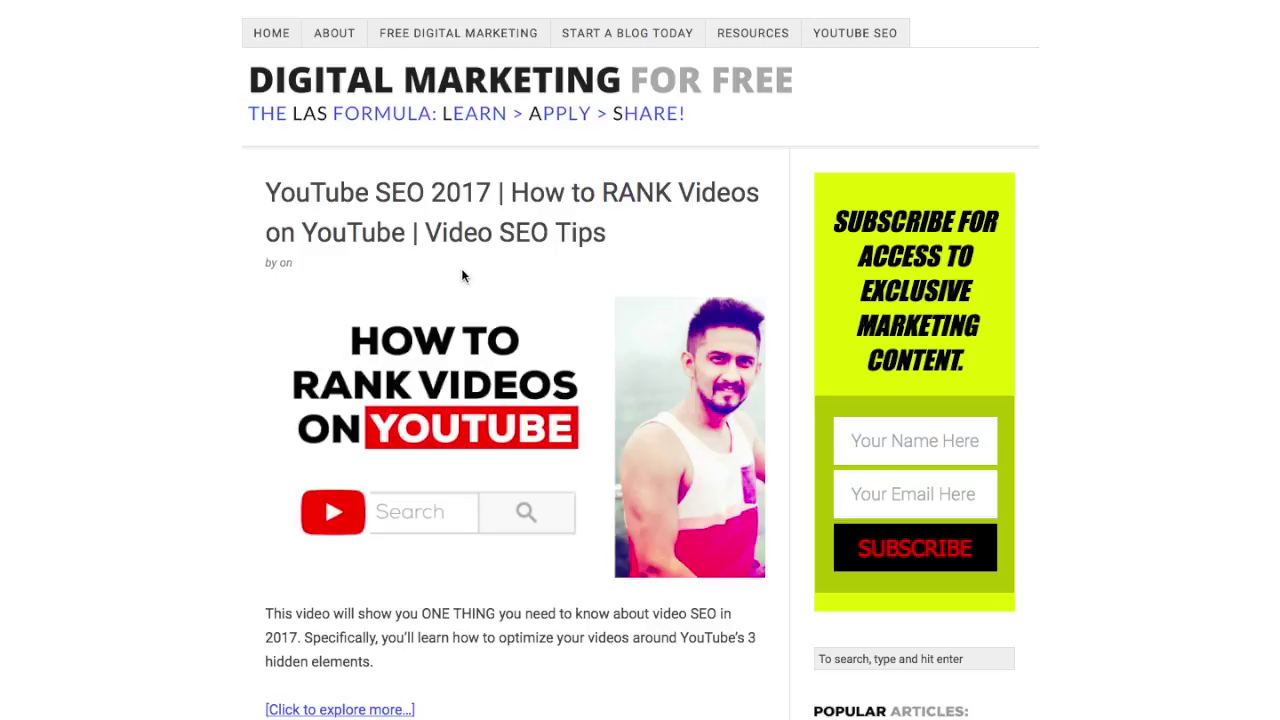
scroll(354, 262, "down", 7)
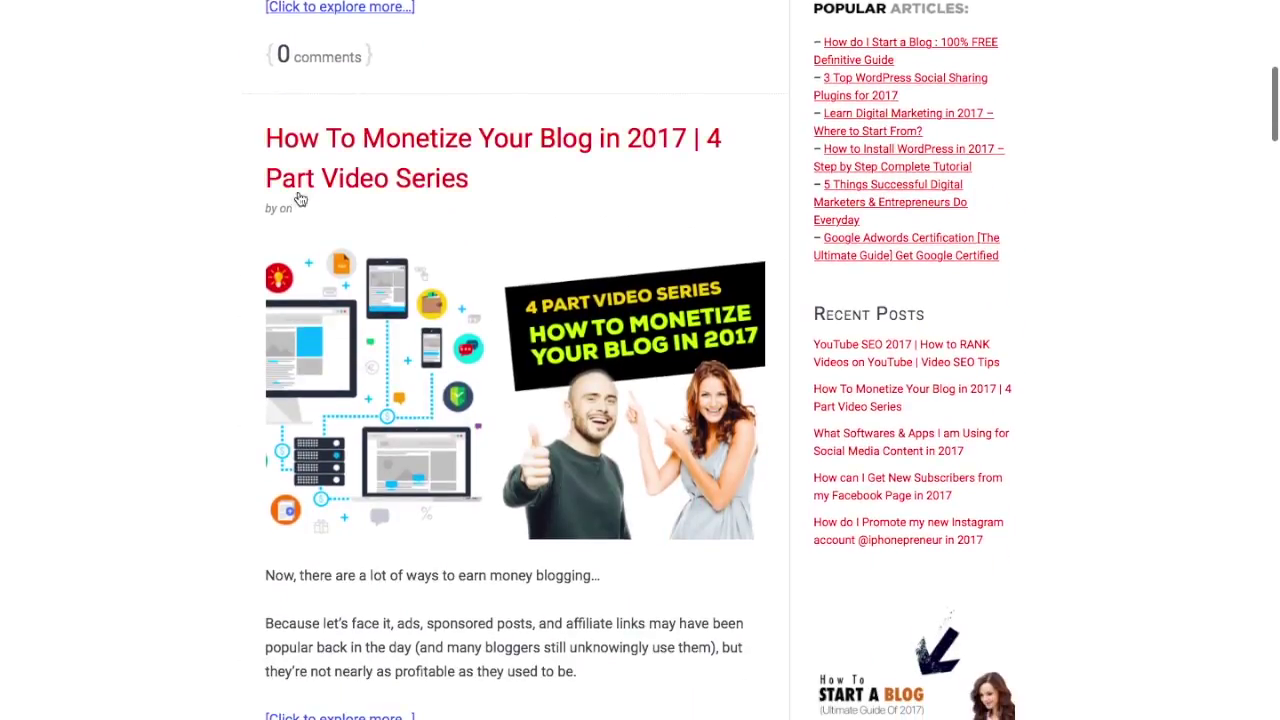
scroll(422, 212, "down", 6)
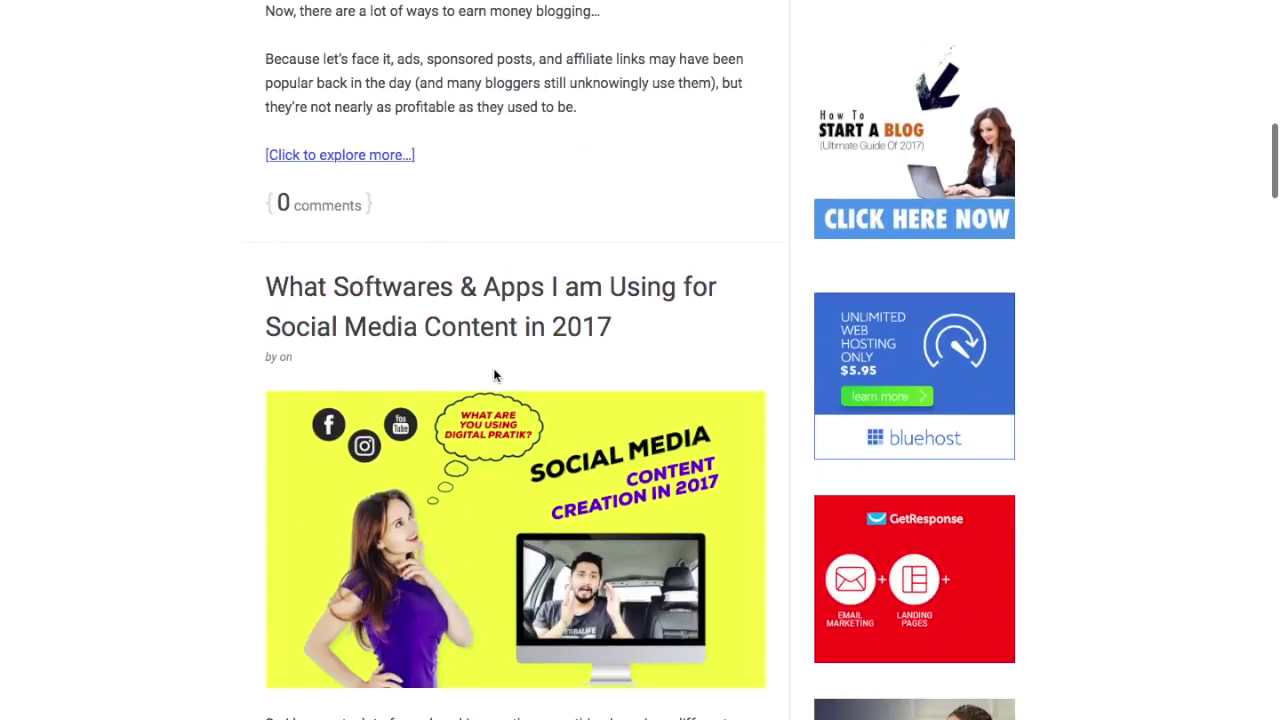
left_click_drag(266, 357, 305, 357)
Step: Open the How To Monetize Your Blog in 2017 post and select its author and date byline
scroll(277, 366, "up", 15)
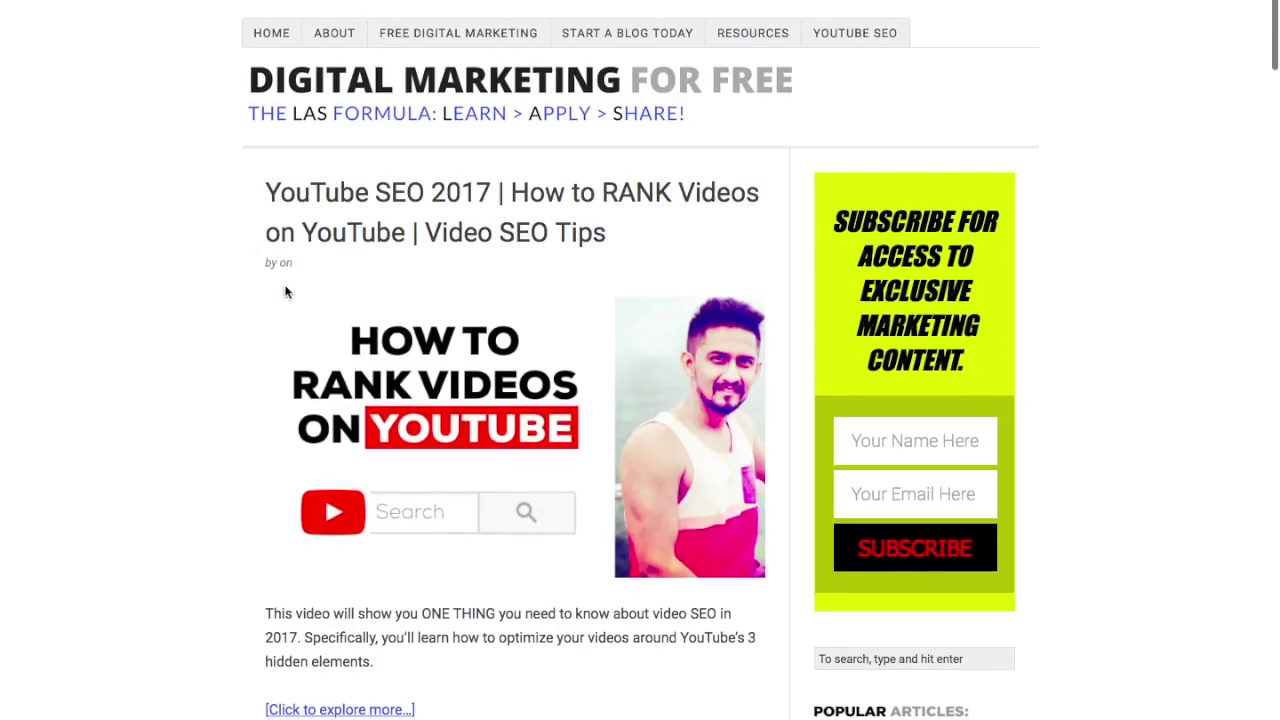
scroll(375, 240, "down", 5)
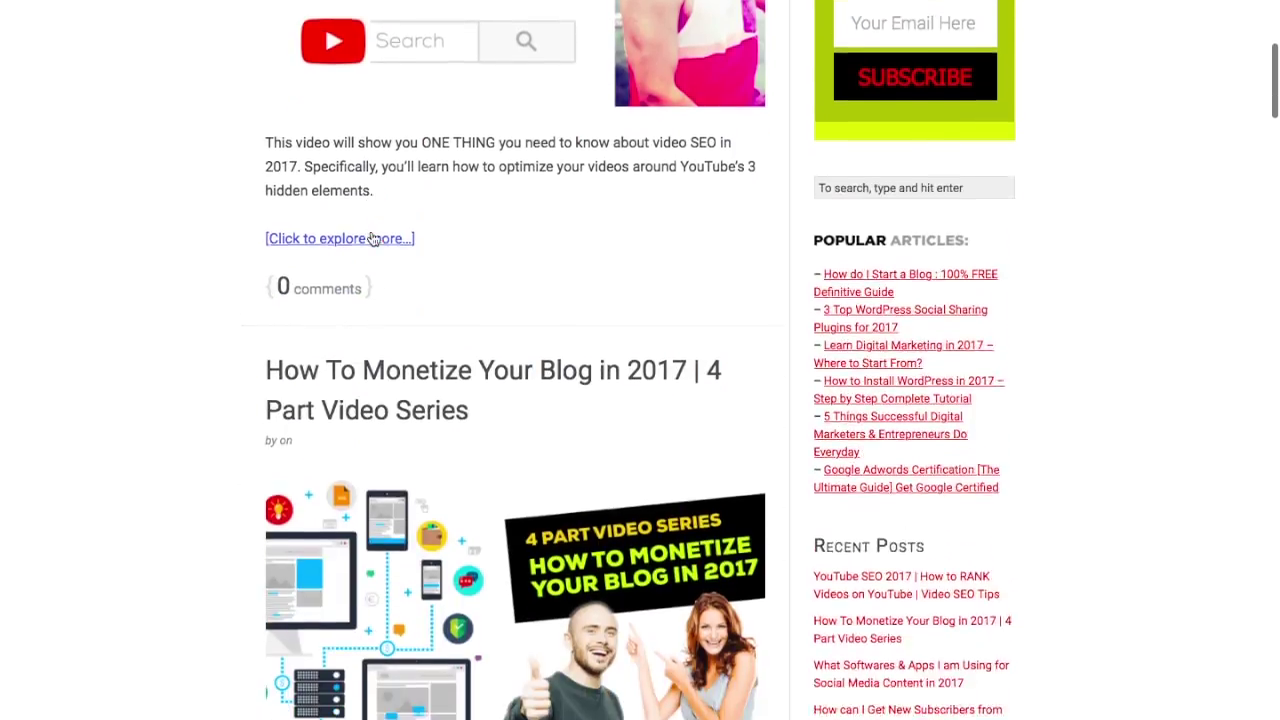
left_click(374, 346)
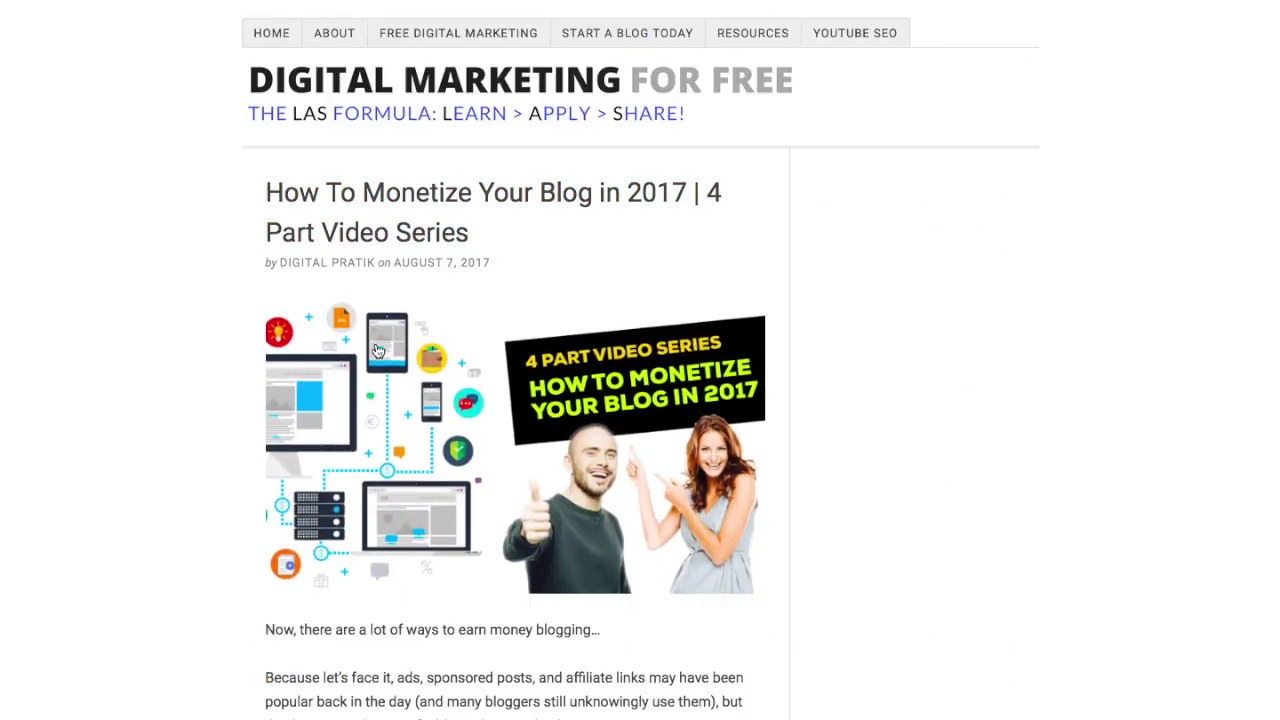
left_click_drag(264, 261, 494, 268)
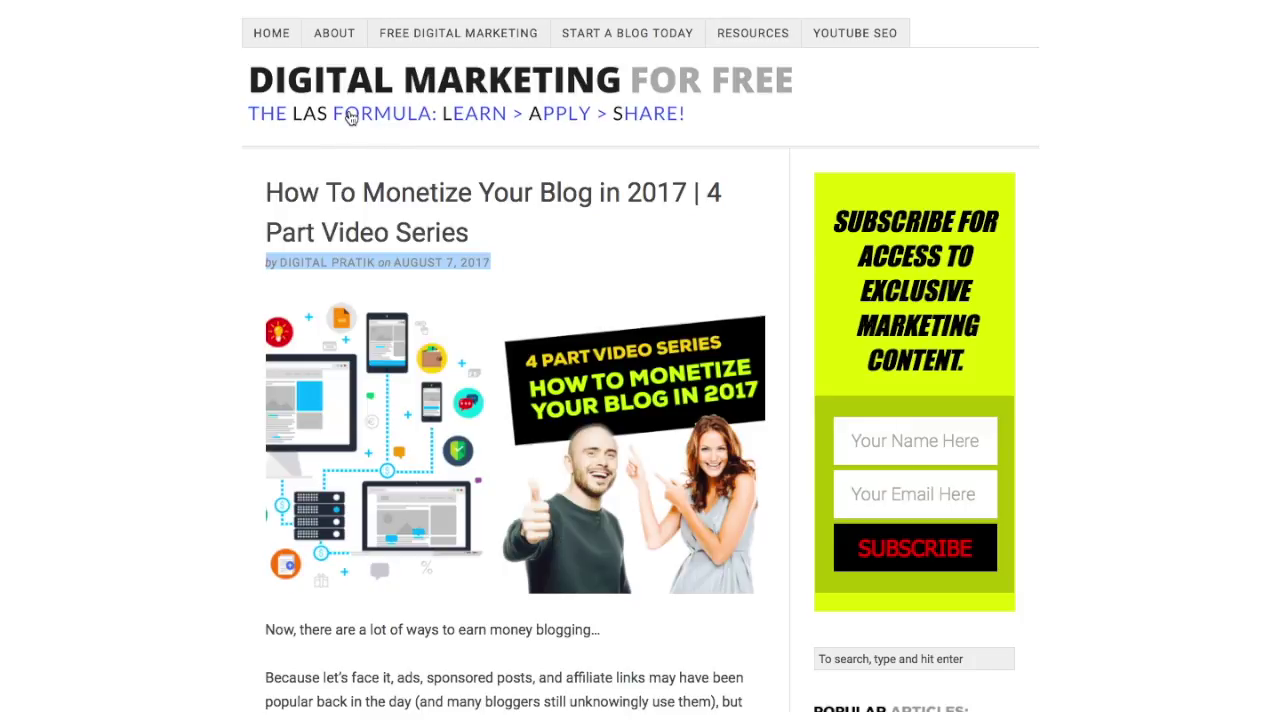
left_click(281, 301)
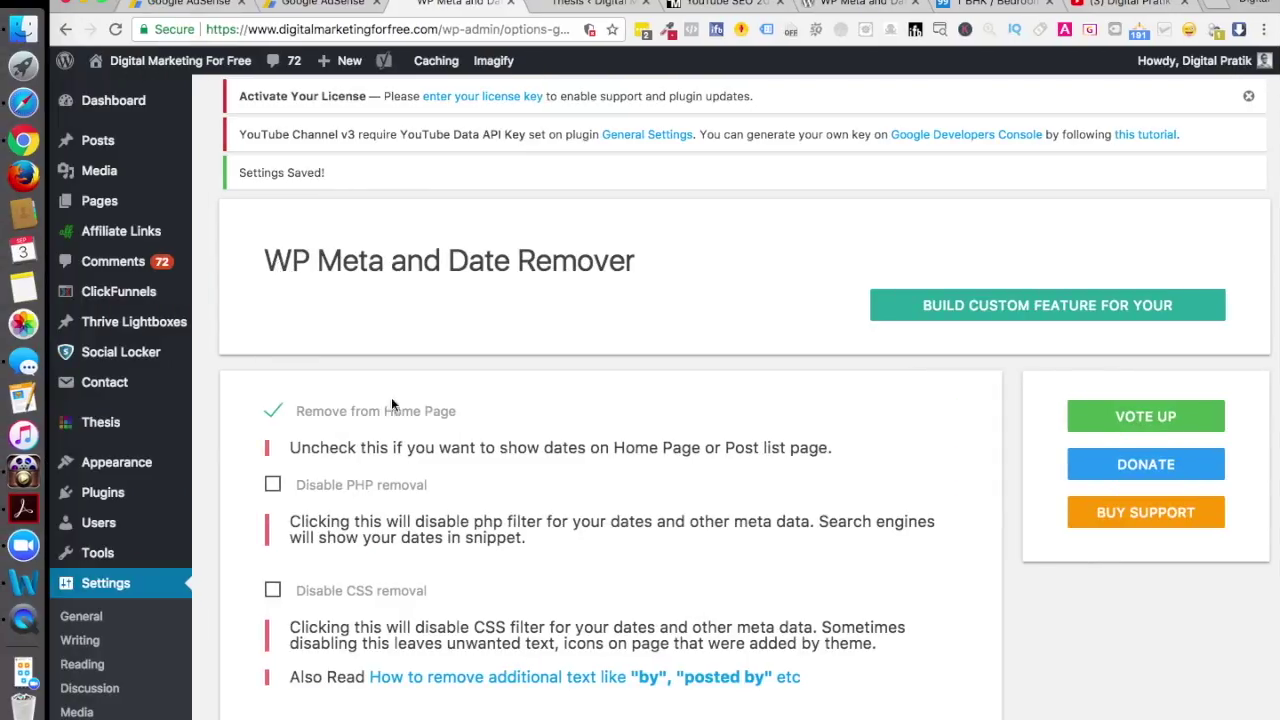
Step: Review the Set Custom CSS box hiding entry-meta and entry-footer, then open a private window
scroll(391, 400, "down", 5)
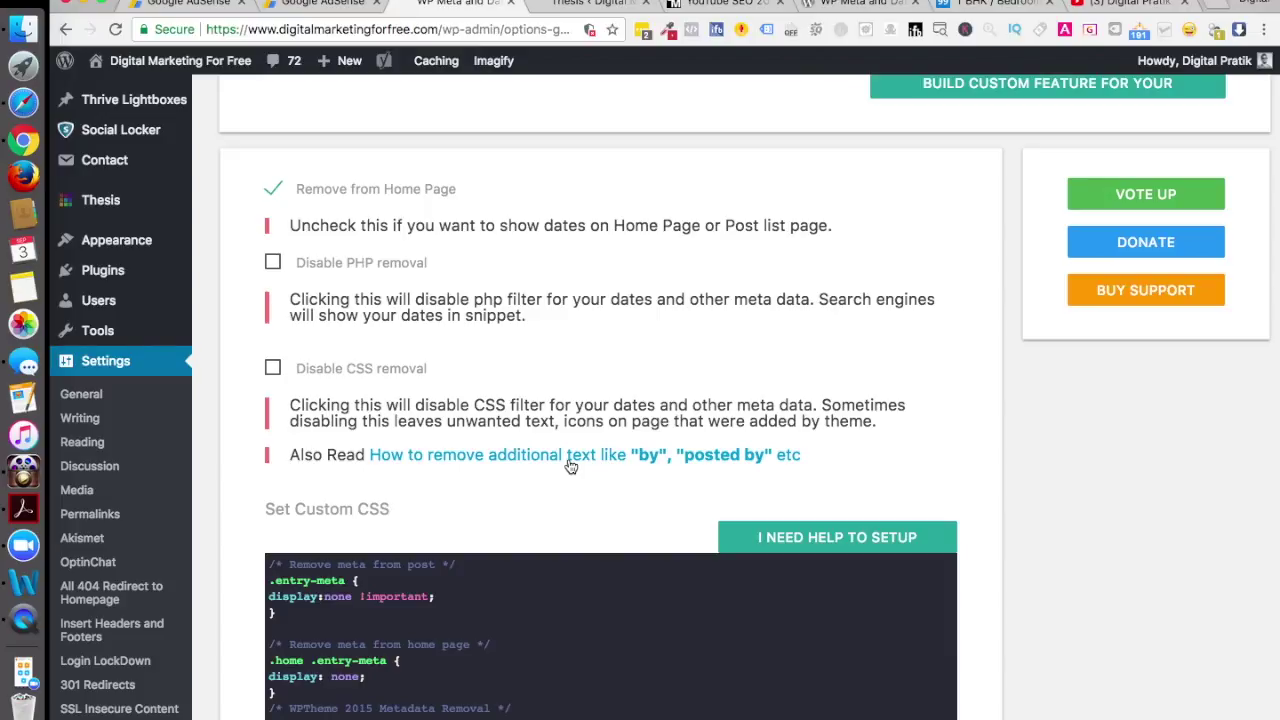
scroll(570, 466, "down", 1)
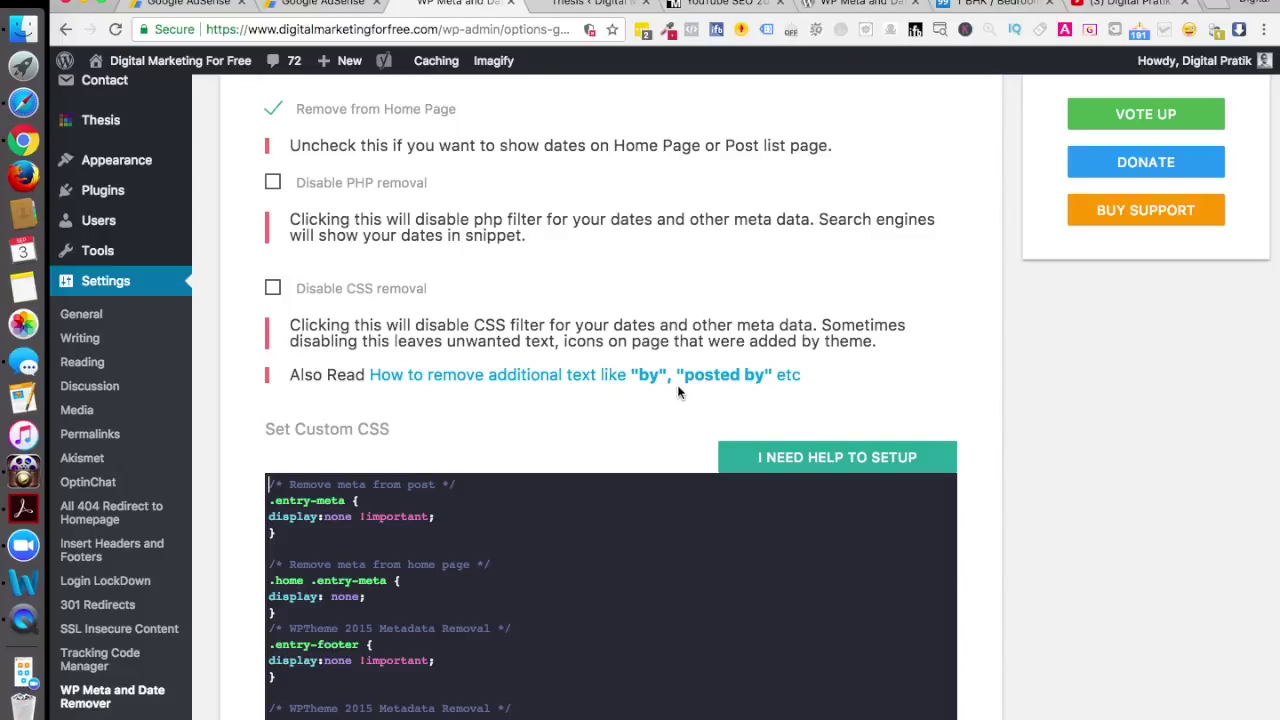
key("super+shift+n")
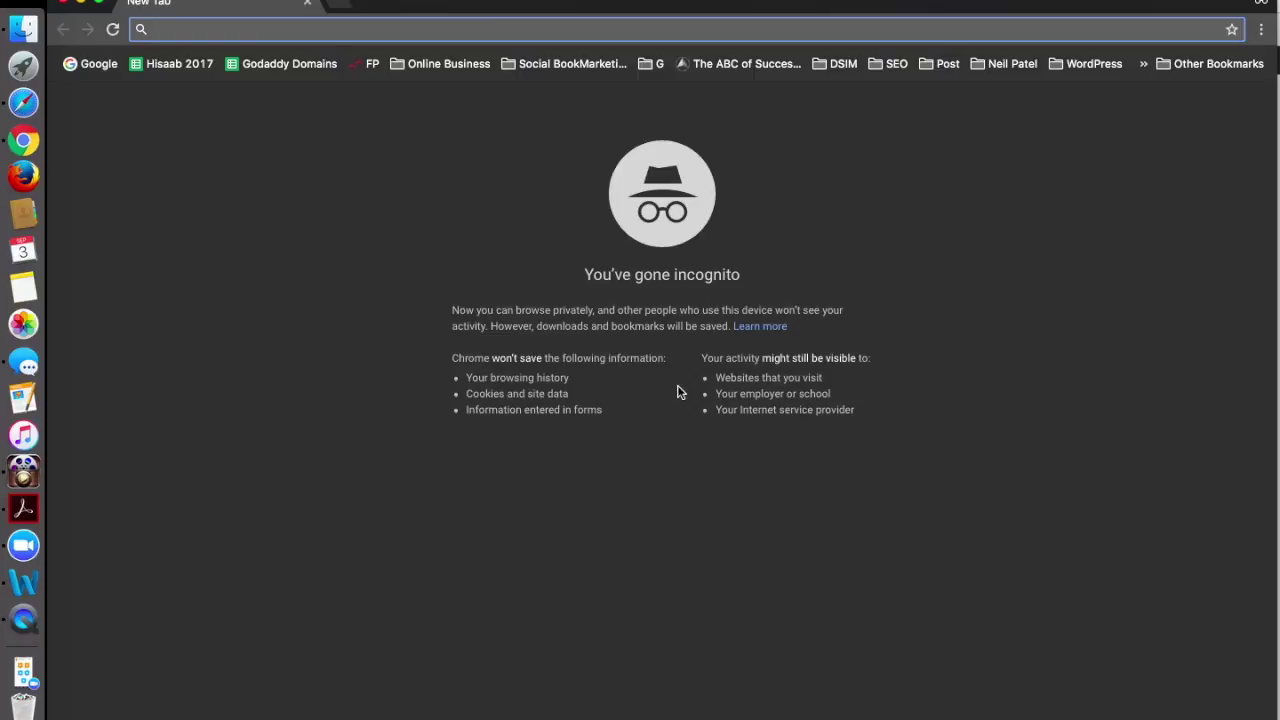
Step: Load digitalmarketingforfree.com privately and open the YouTube SEO 2017 post with its August 24, 2017 byline
type("di")
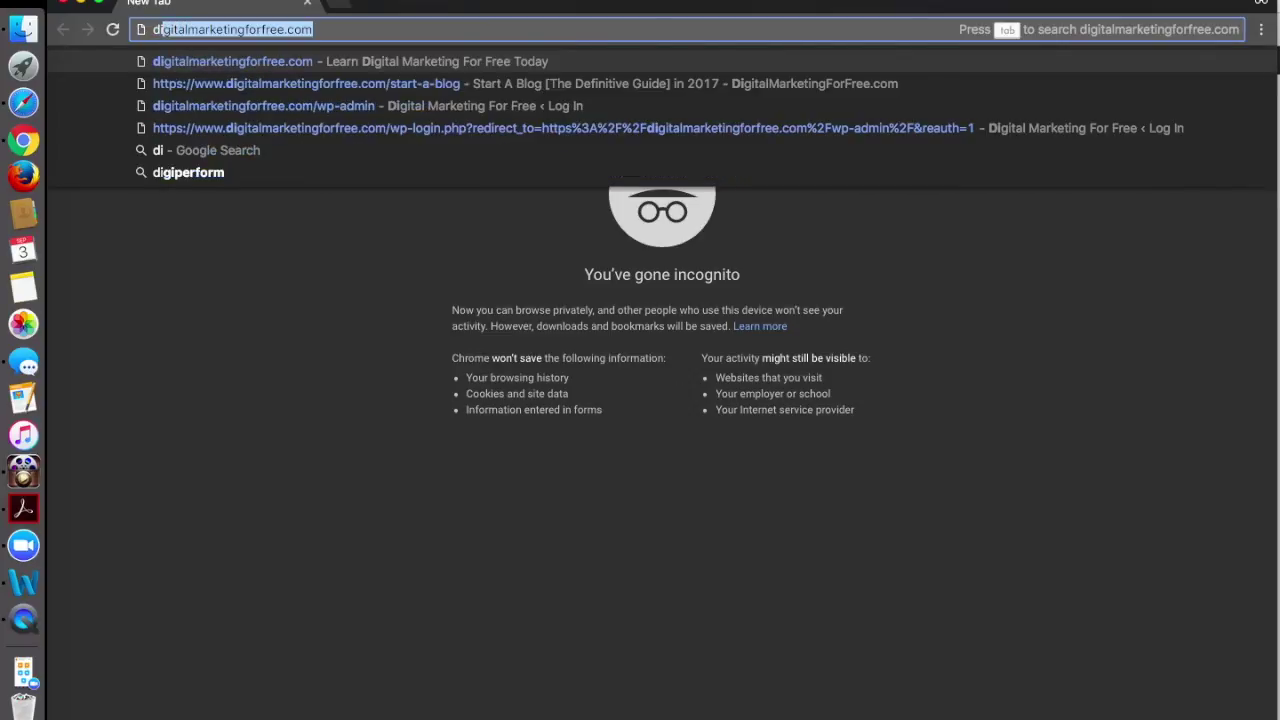
type("git")
key("Return")
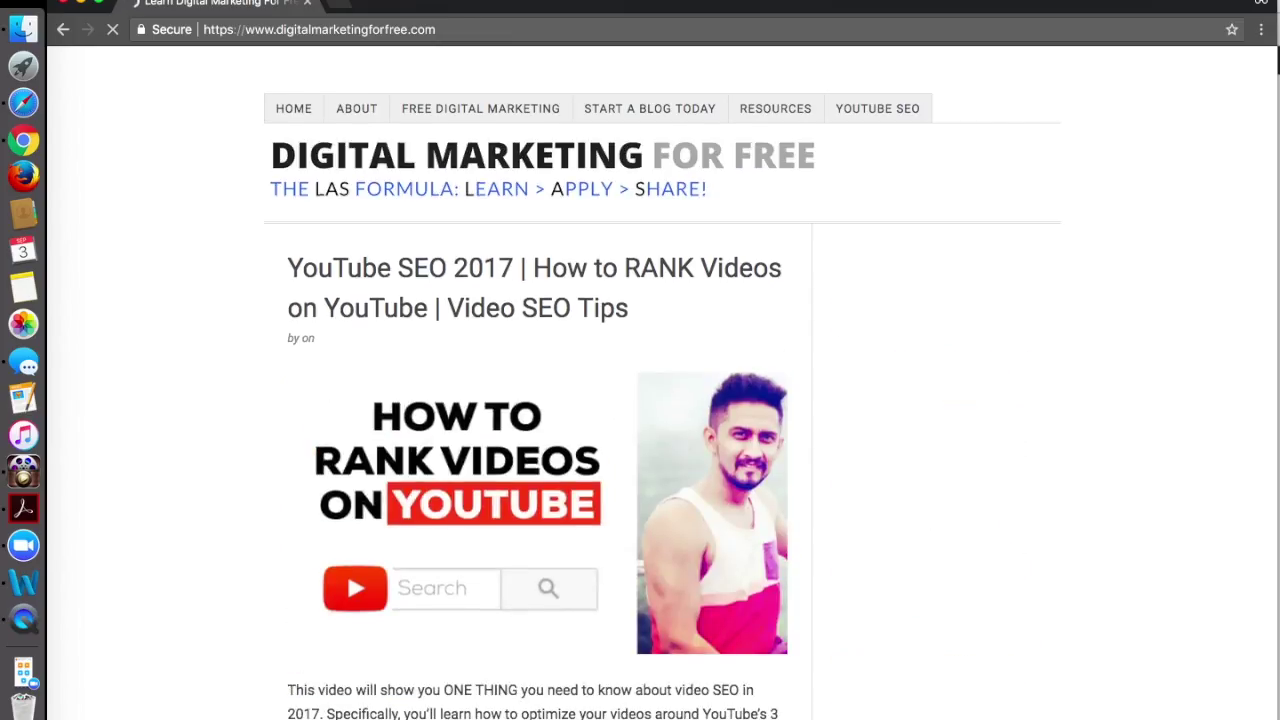
scroll(726, 583, "down", 5)
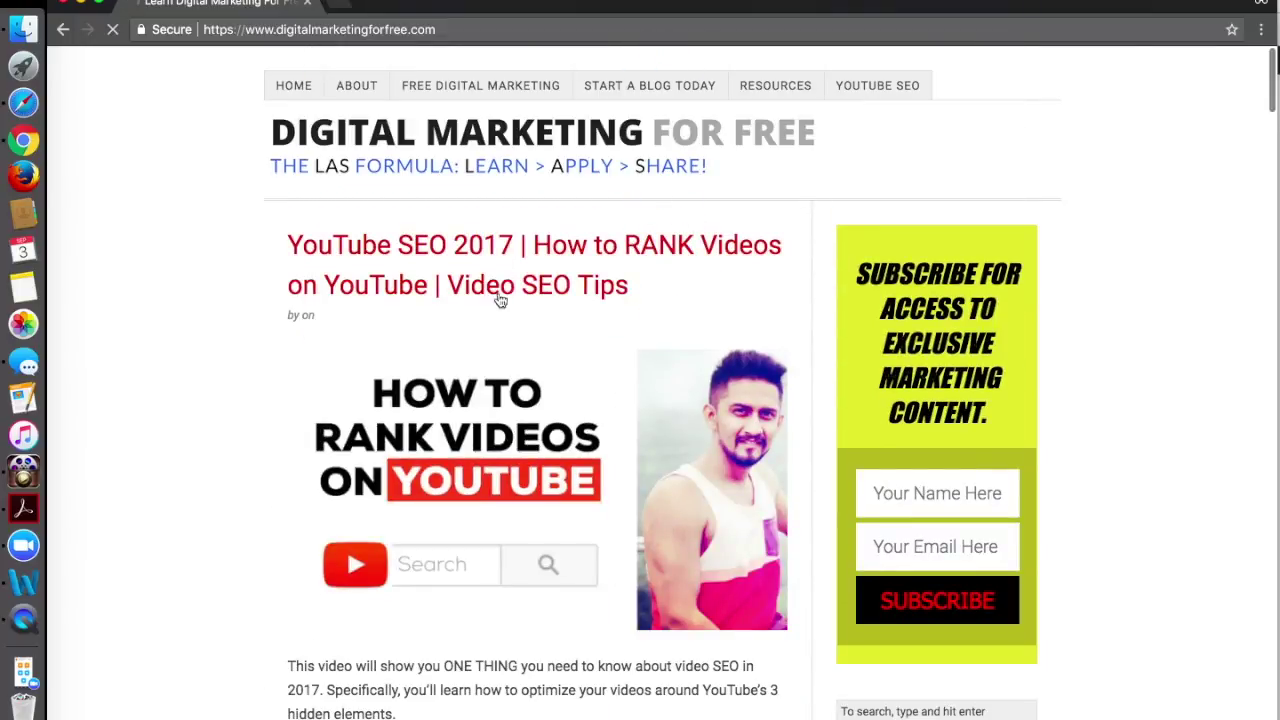
left_click(459, 290)
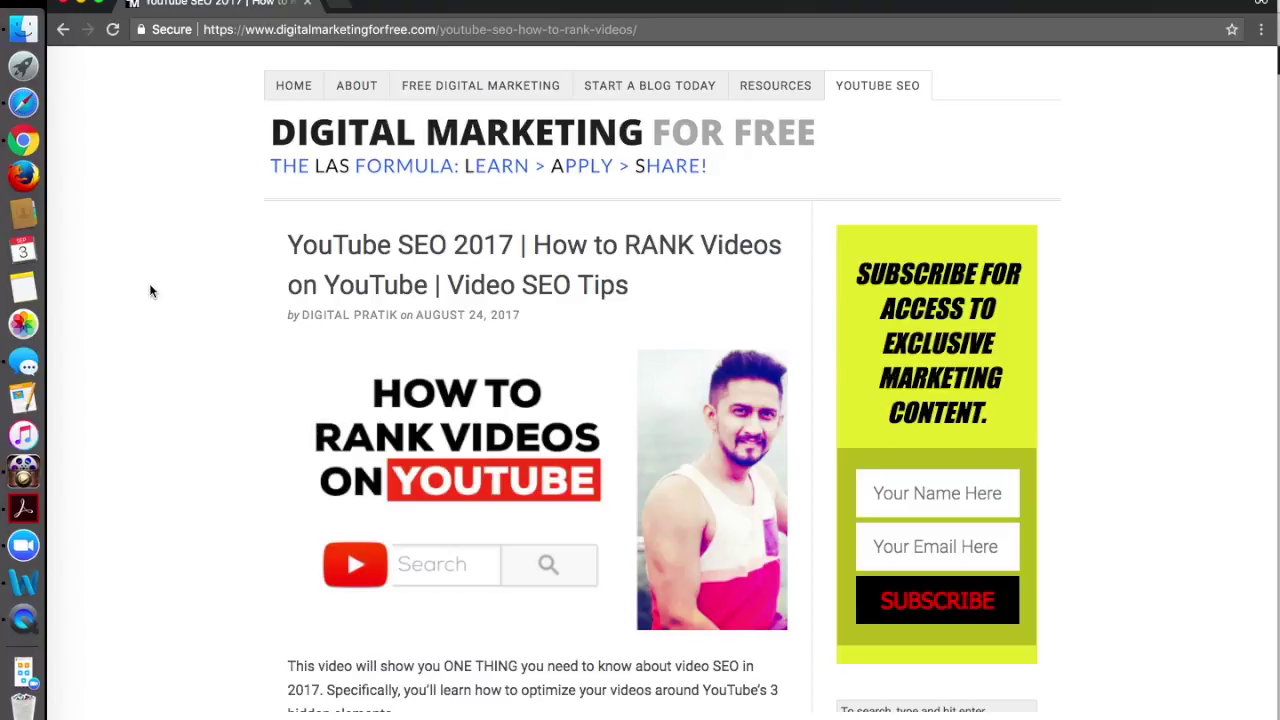
Step: Inspect the page in DevTools and pick the byline element, identified as a 'byline small' div
right_click(150, 289)
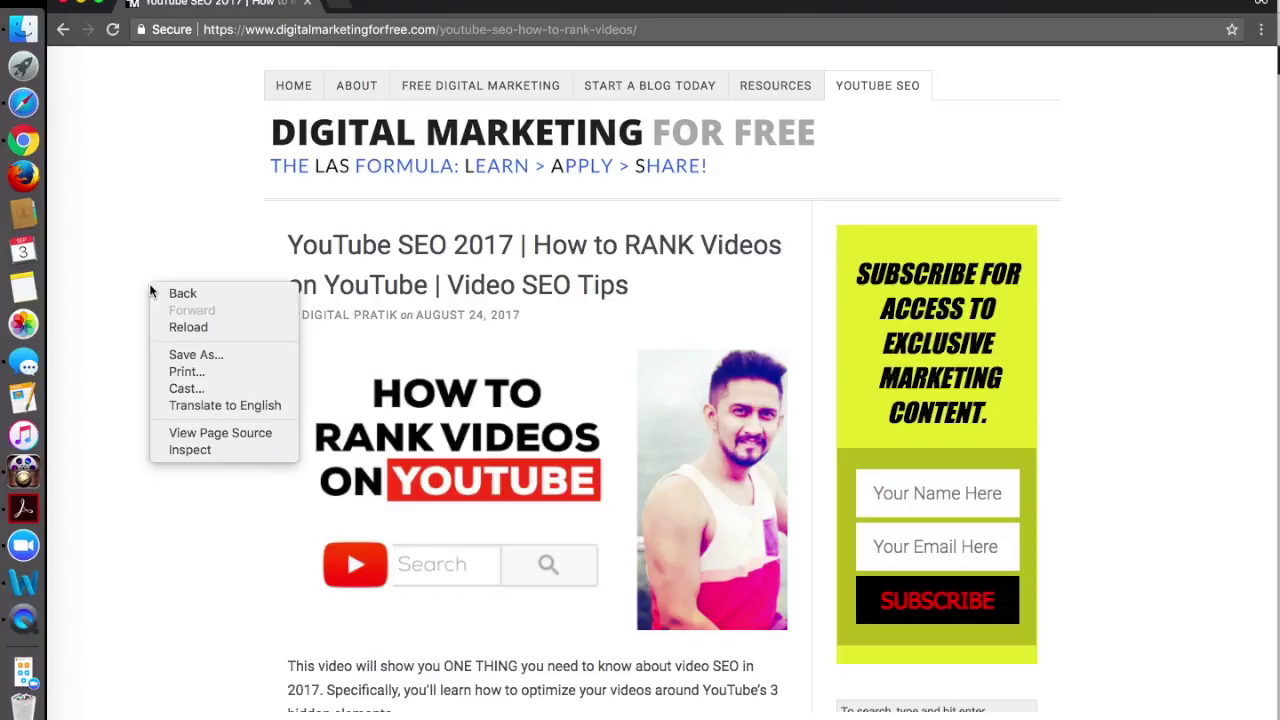
left_click(193, 452)
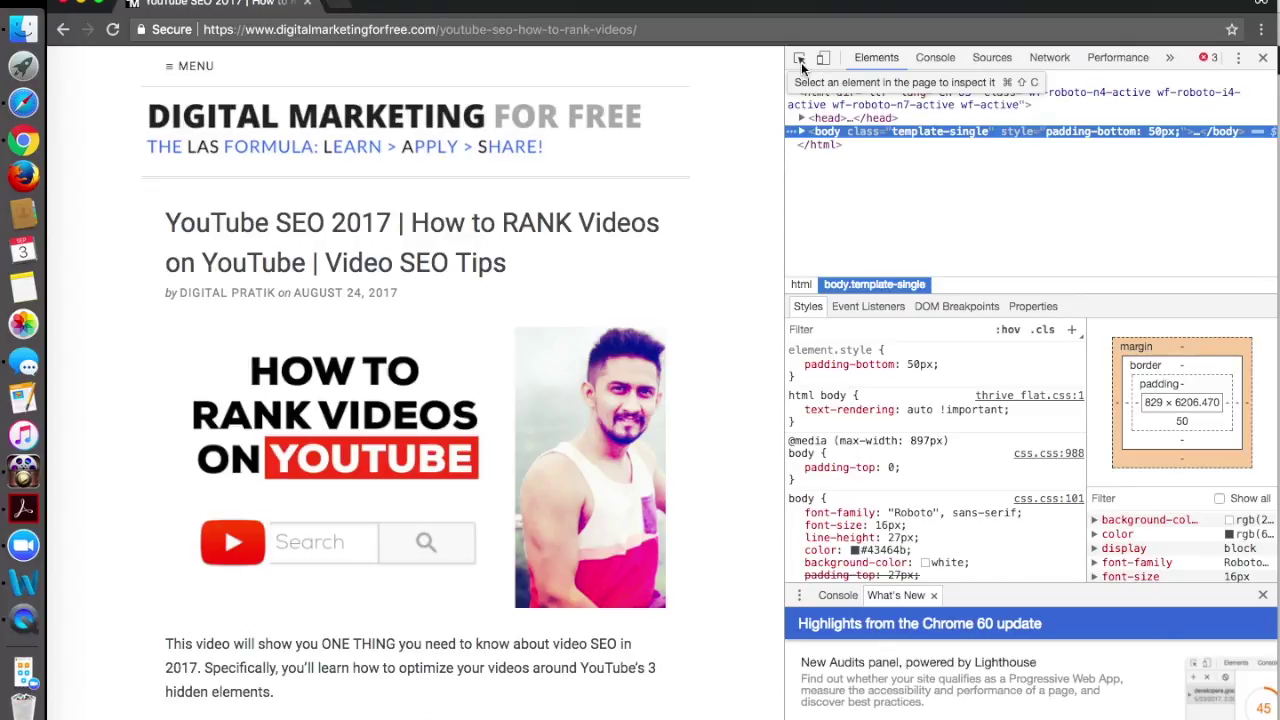
left_click(799, 61)
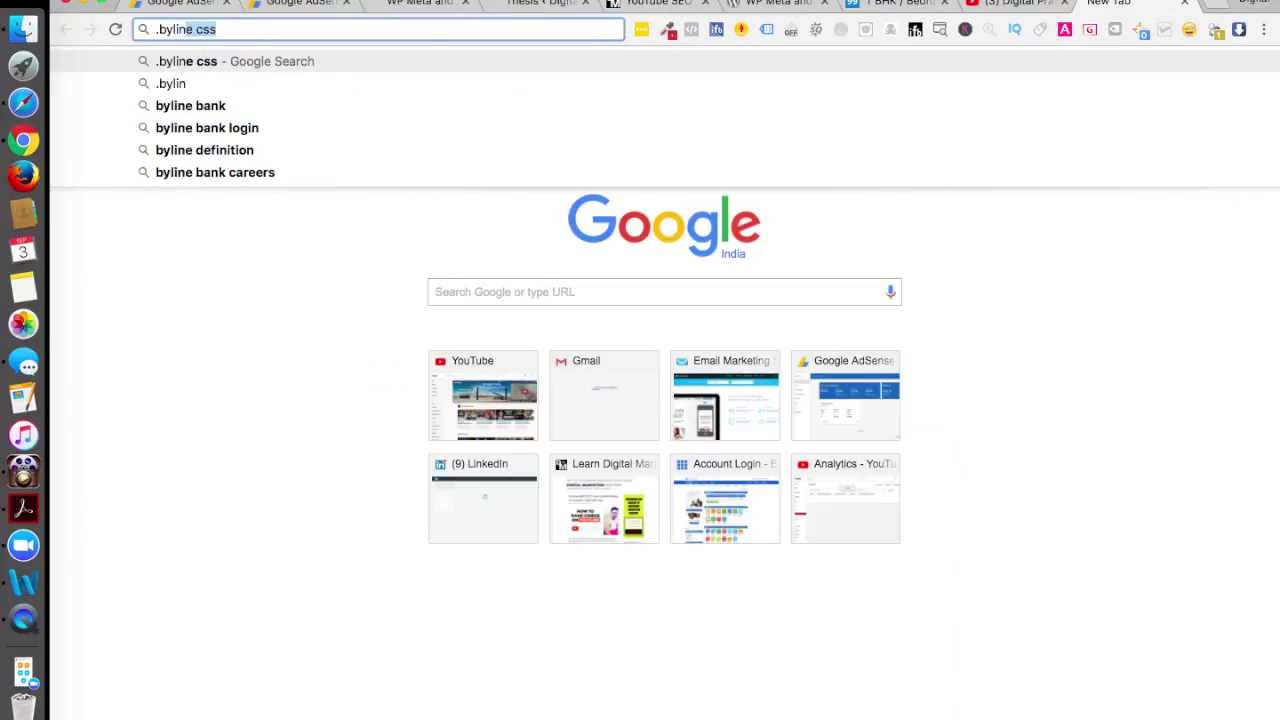
Step: Jot '.byline.small' in a new tab's address bar and return to the Thesis Custom CSS editor
type("e.small")
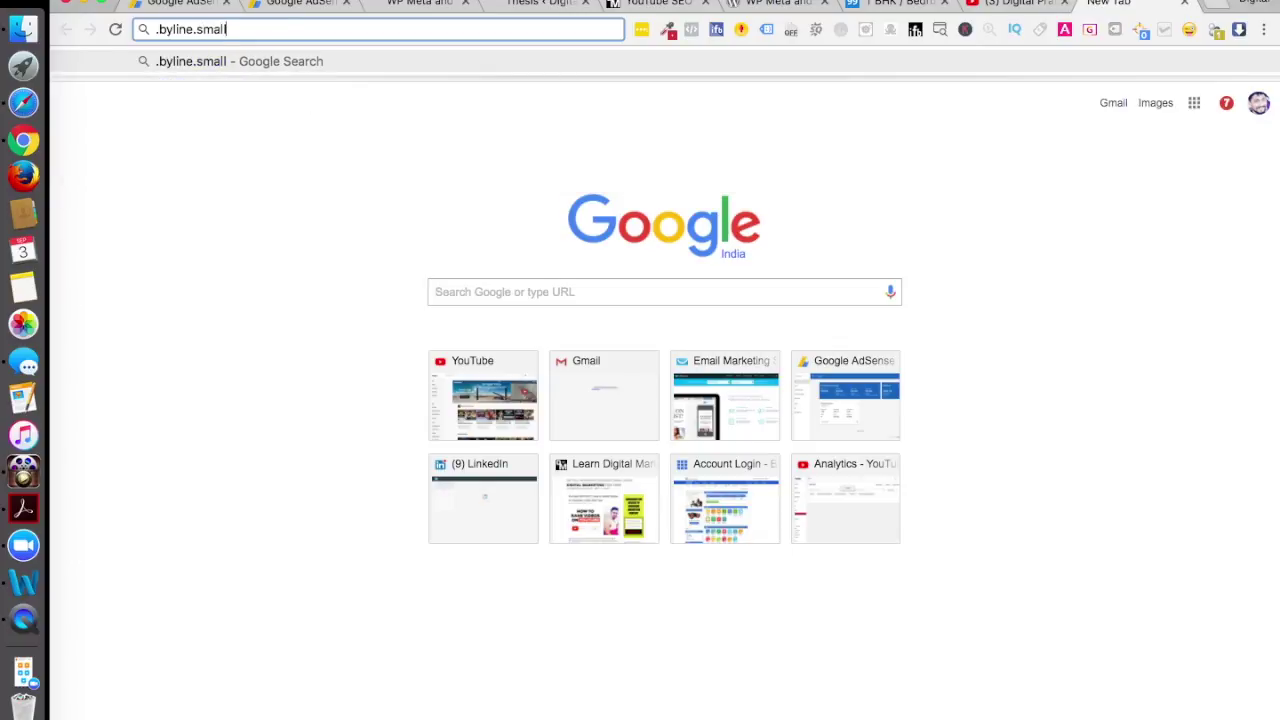
key("super+a")
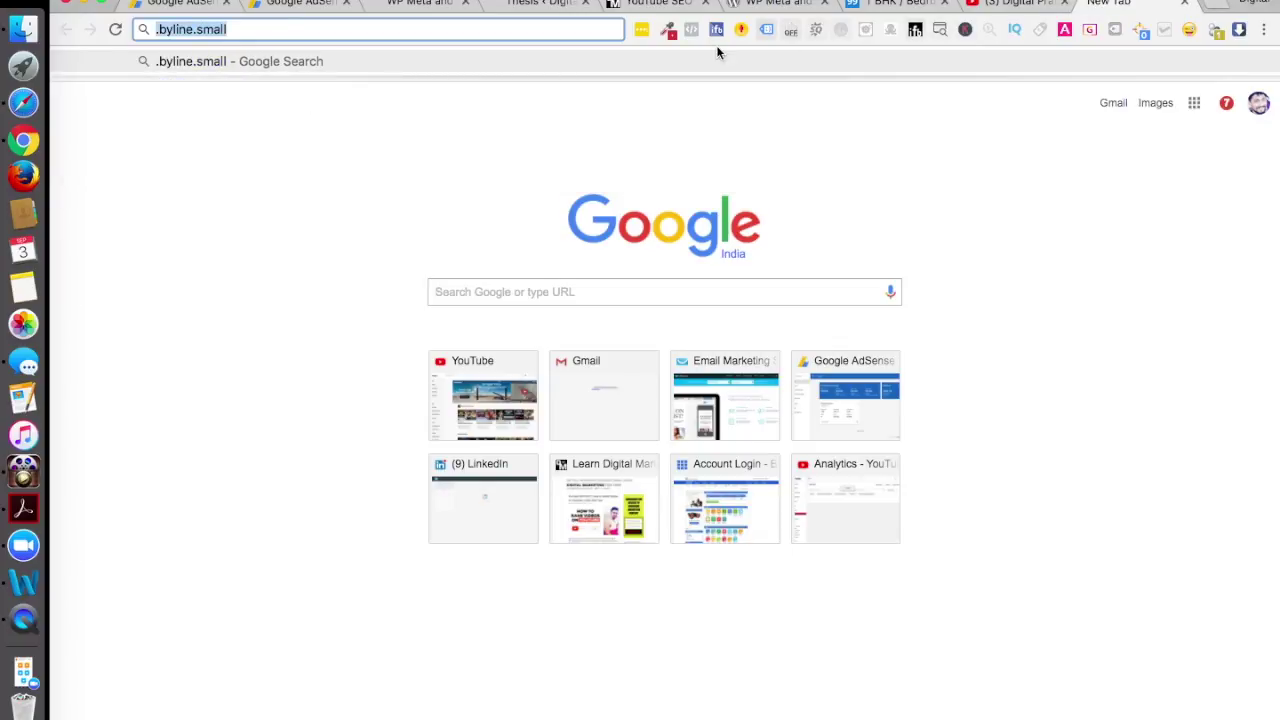
left_click(536, 4)
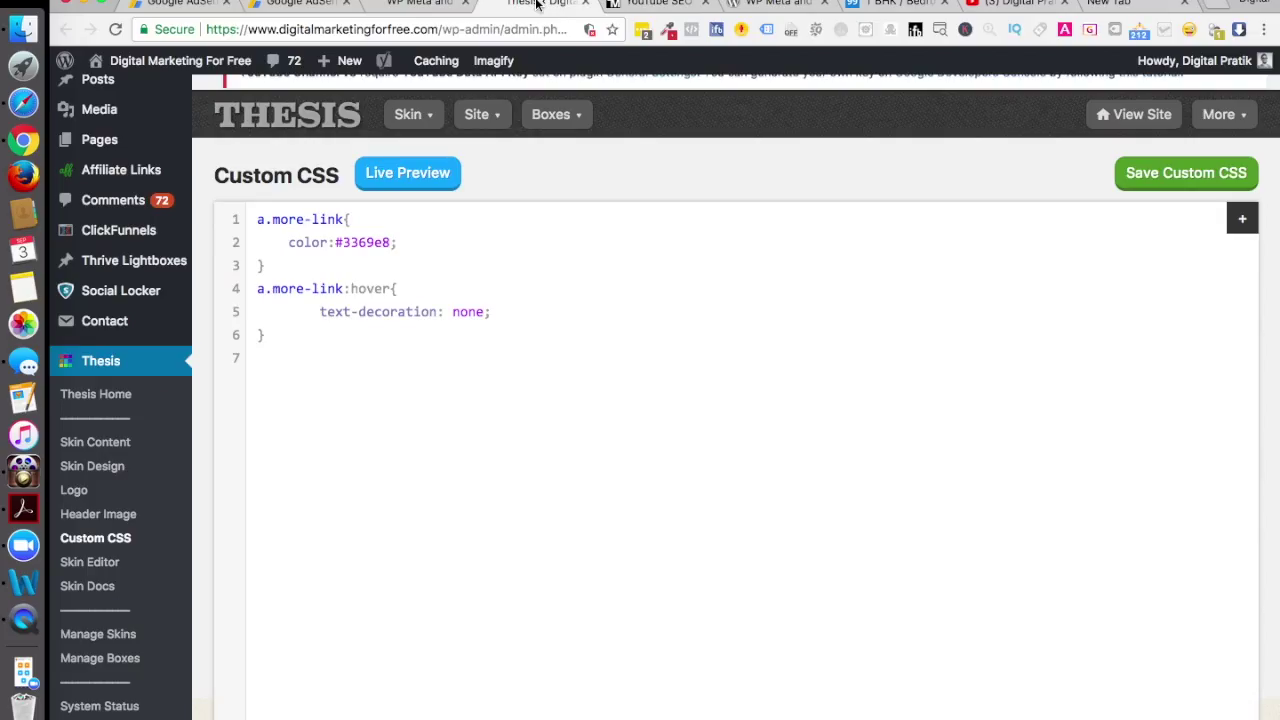
Step: Check the WP Meta and Date Remover settings, then return to the new tab holding .byline.small
left_click(420, 4)
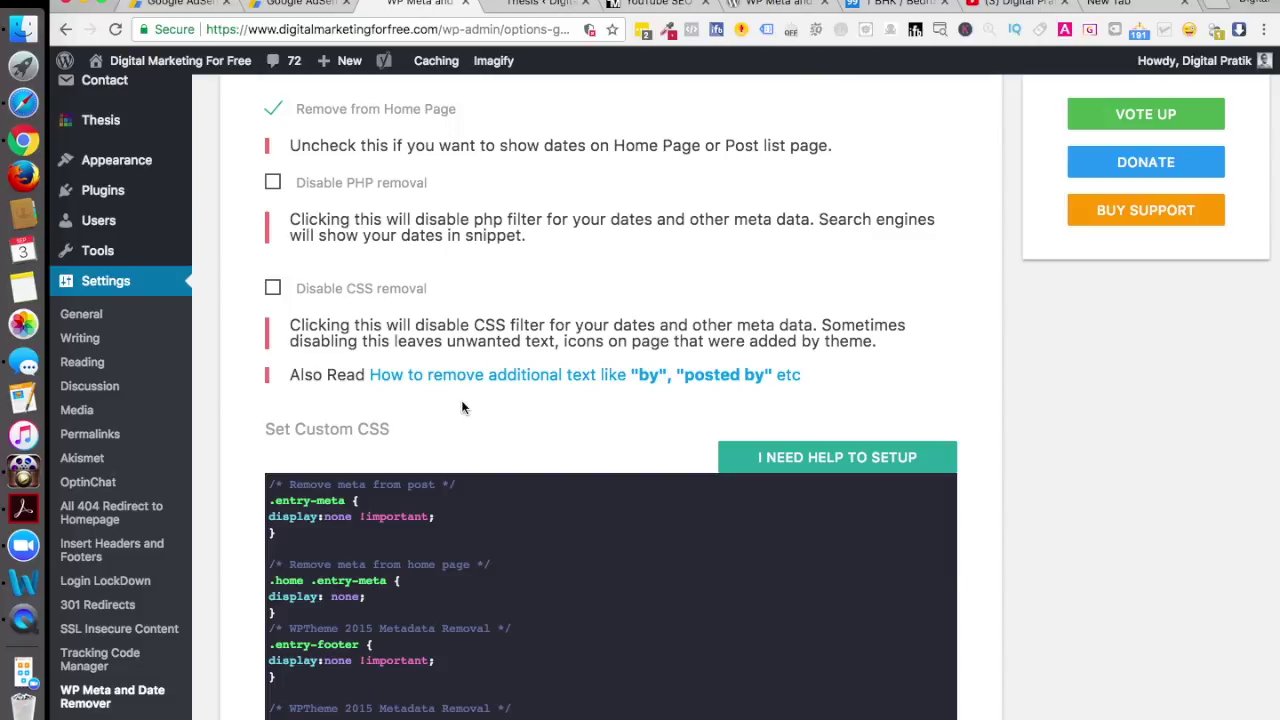
mouse_move(80, 118)
left_click(1118, 3)
Step: Search Google for 'advanced css wordpress' and open the Advanced CSS Editor plugin result
type("advn")
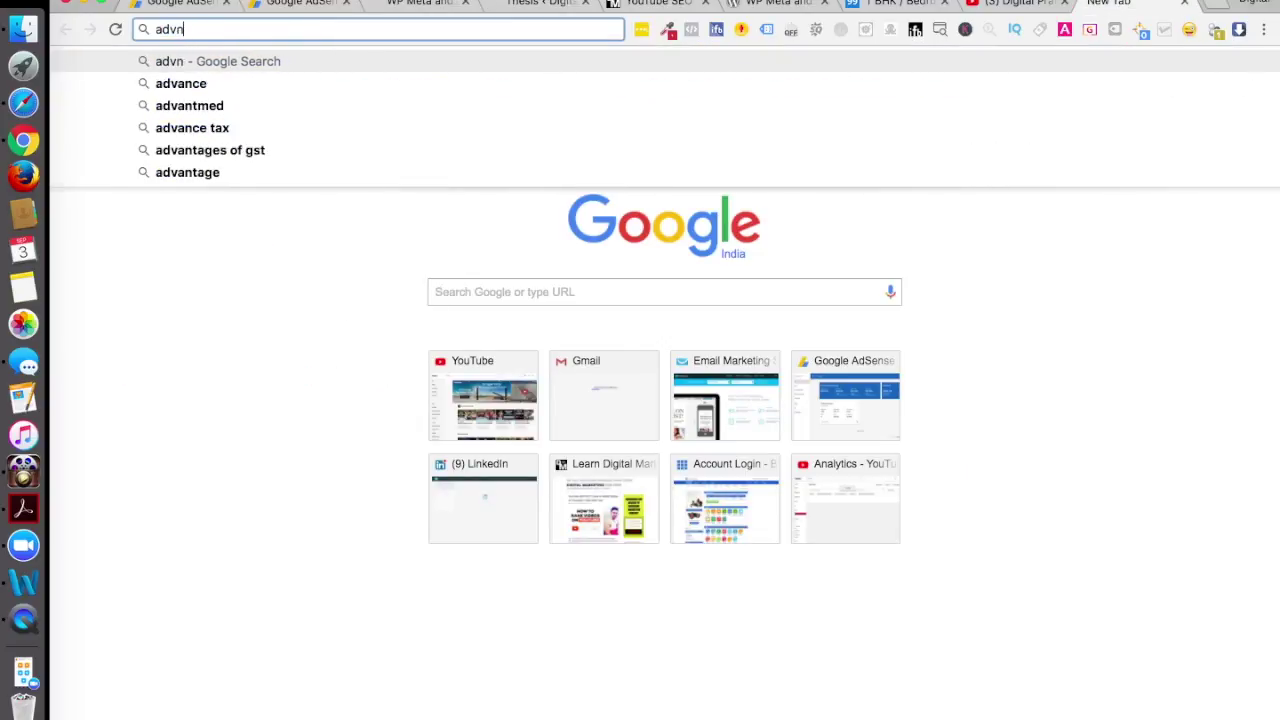
key("BackSpace")
type("ana")
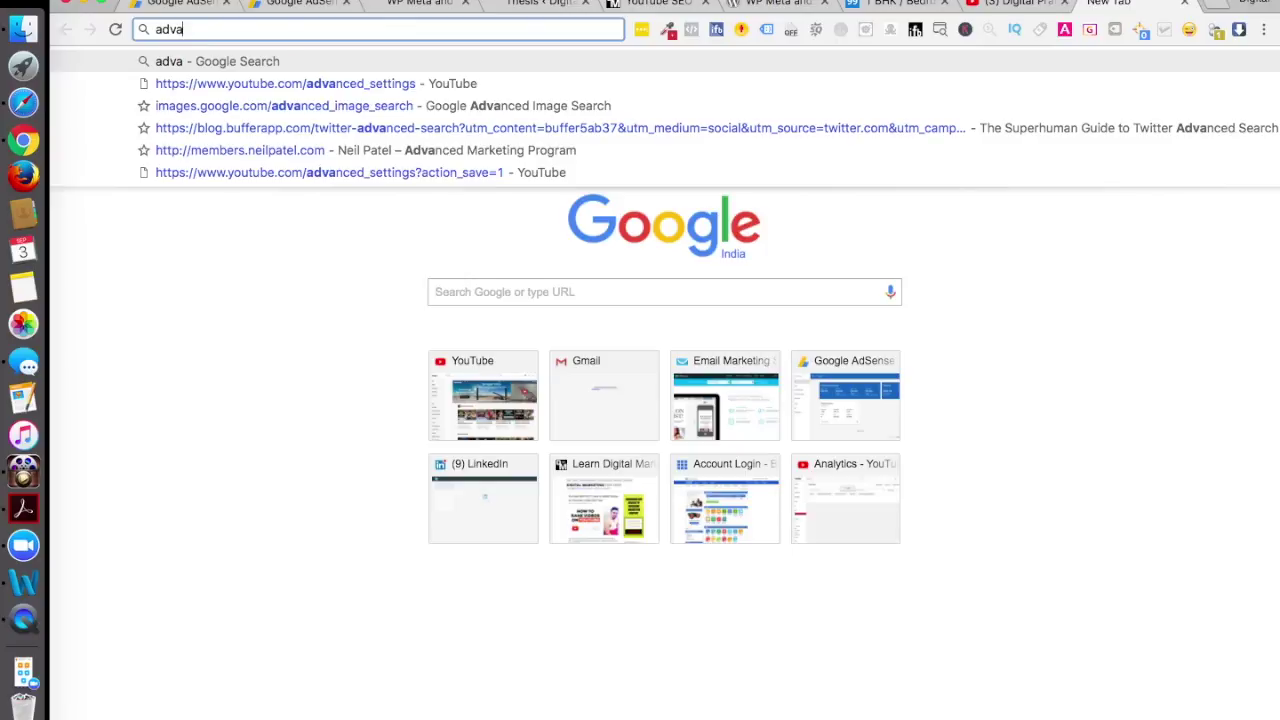
key("BackSpace")
type("c")
key("BackSpace")
key("BackSpace")
type("a")
key("BackSpace")
type("ced")
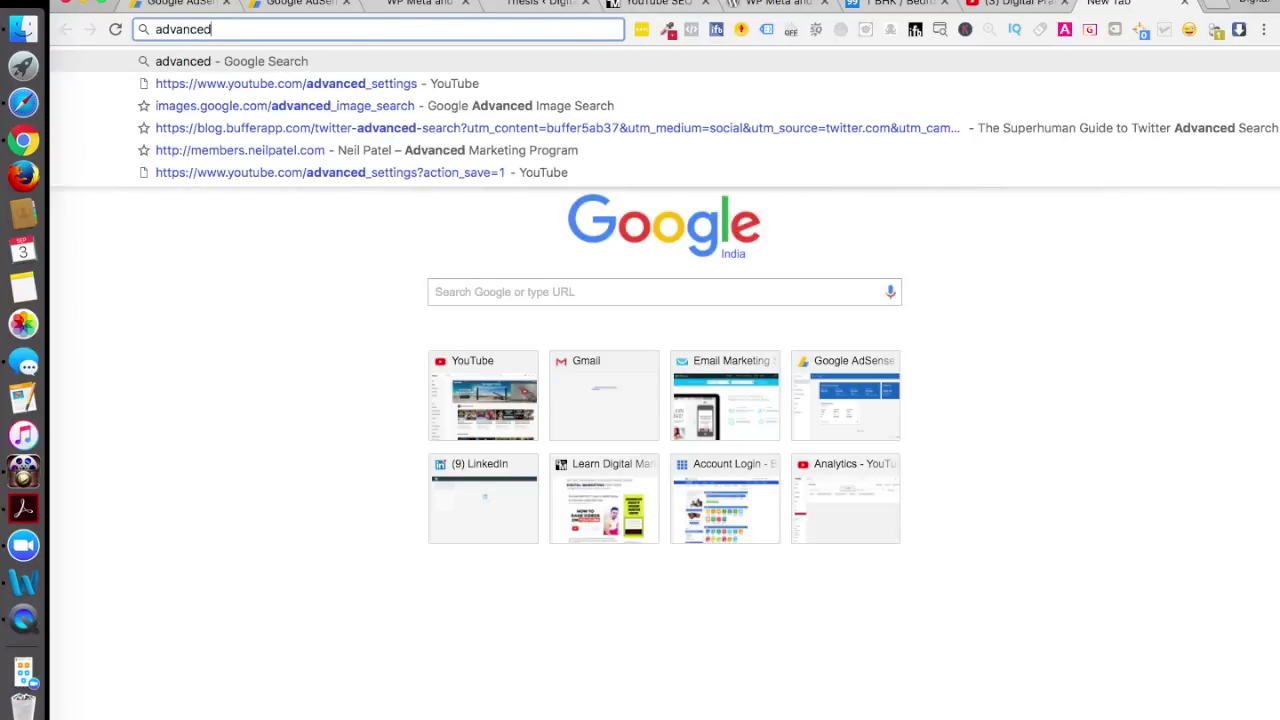
type(" cass")
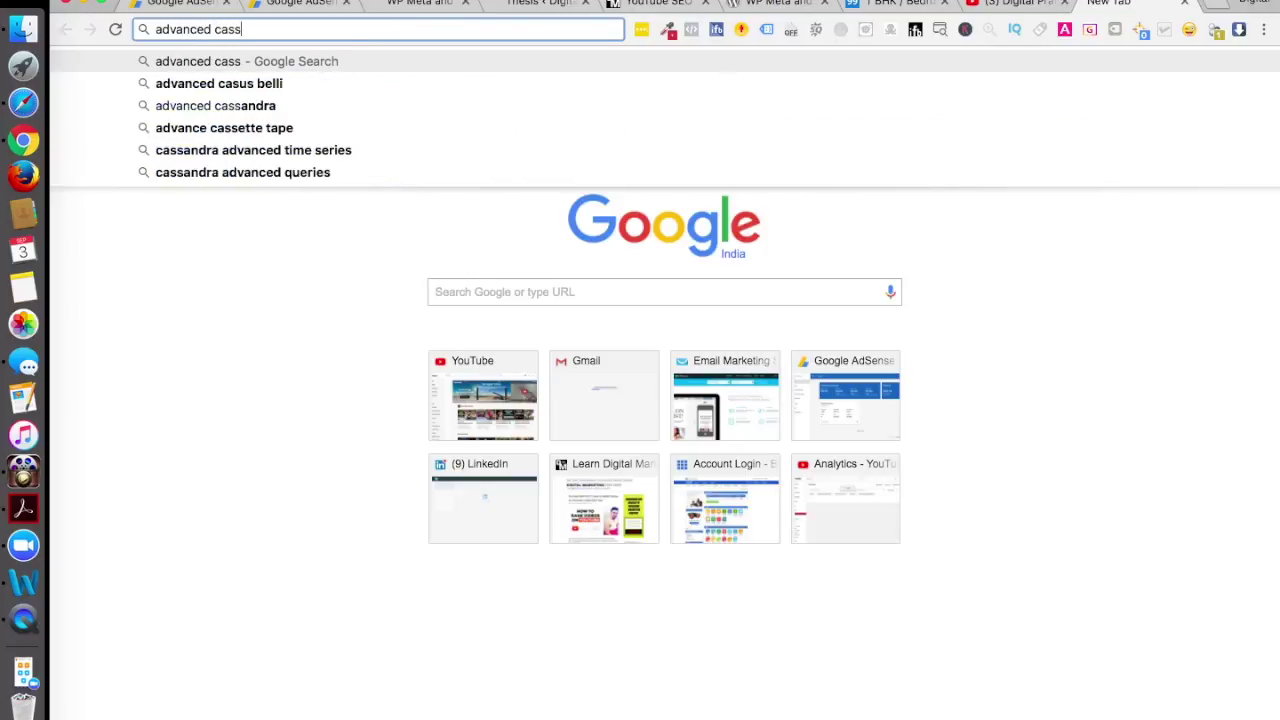
key("BackSpace")
key("BackSpace")
key("BackSpace")
type("ss wordpress")
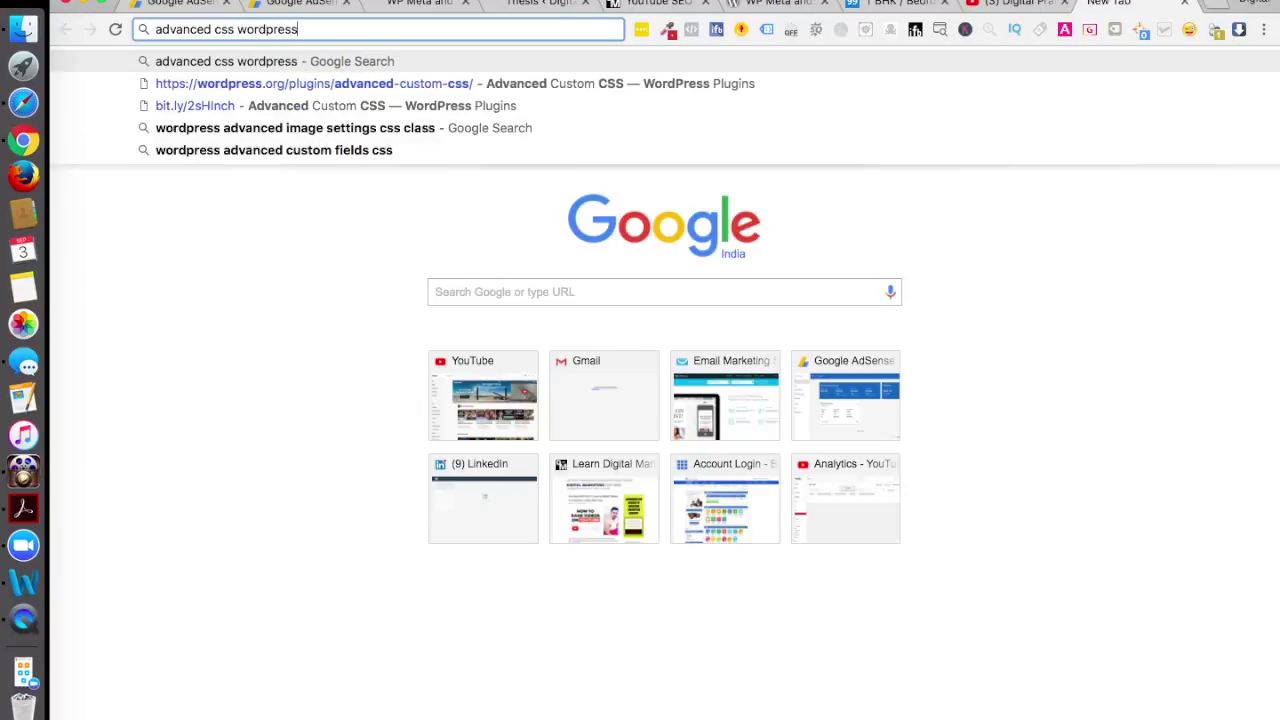
key("Return")
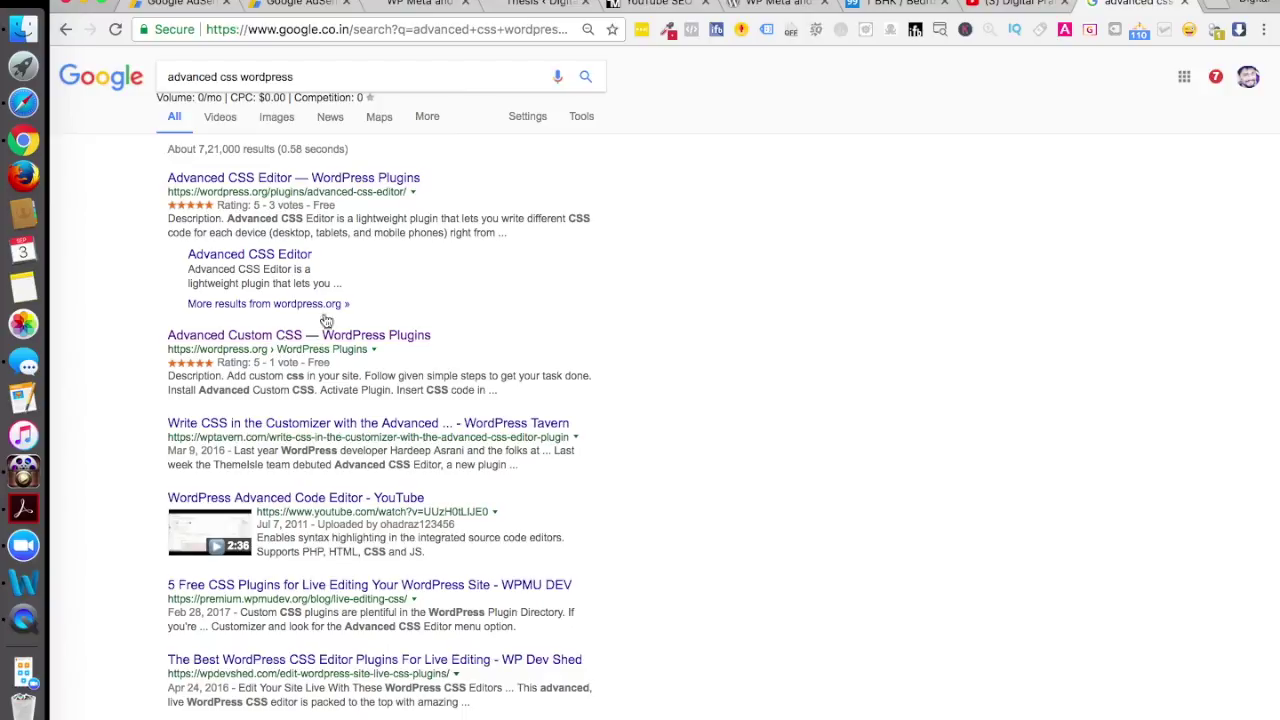
left_click(288, 178, "super")
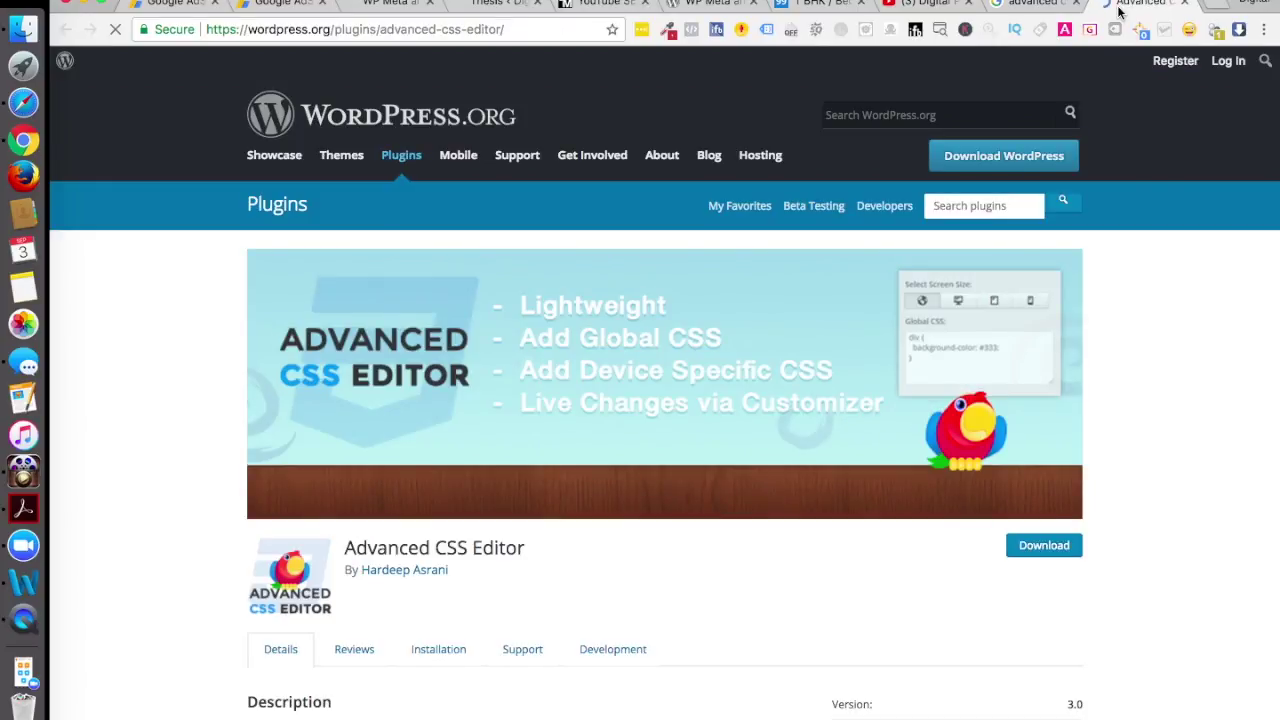
Step: Browse the Advanced CSS Editor plugin page, then return to the Thesis Custom CSS editor
scroll(674, 480, "down", 3)
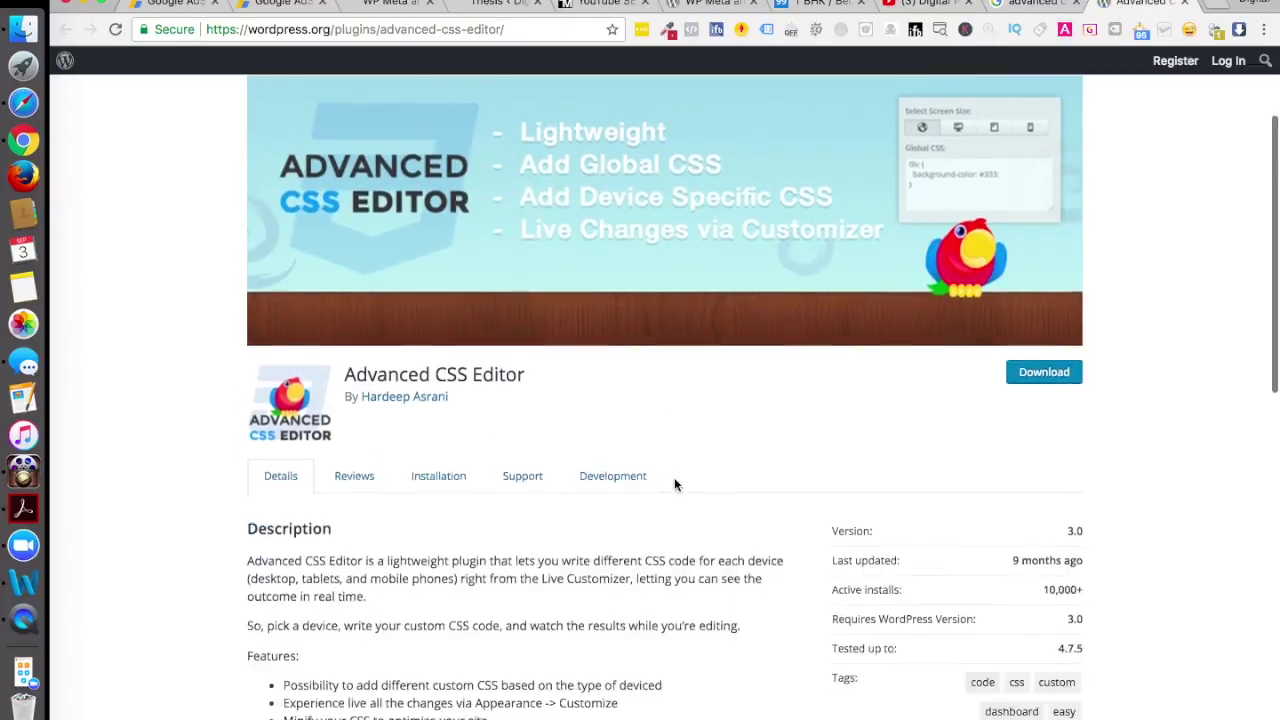
scroll(674, 485, "down", 4)
scroll(525, 467, "down", 7)
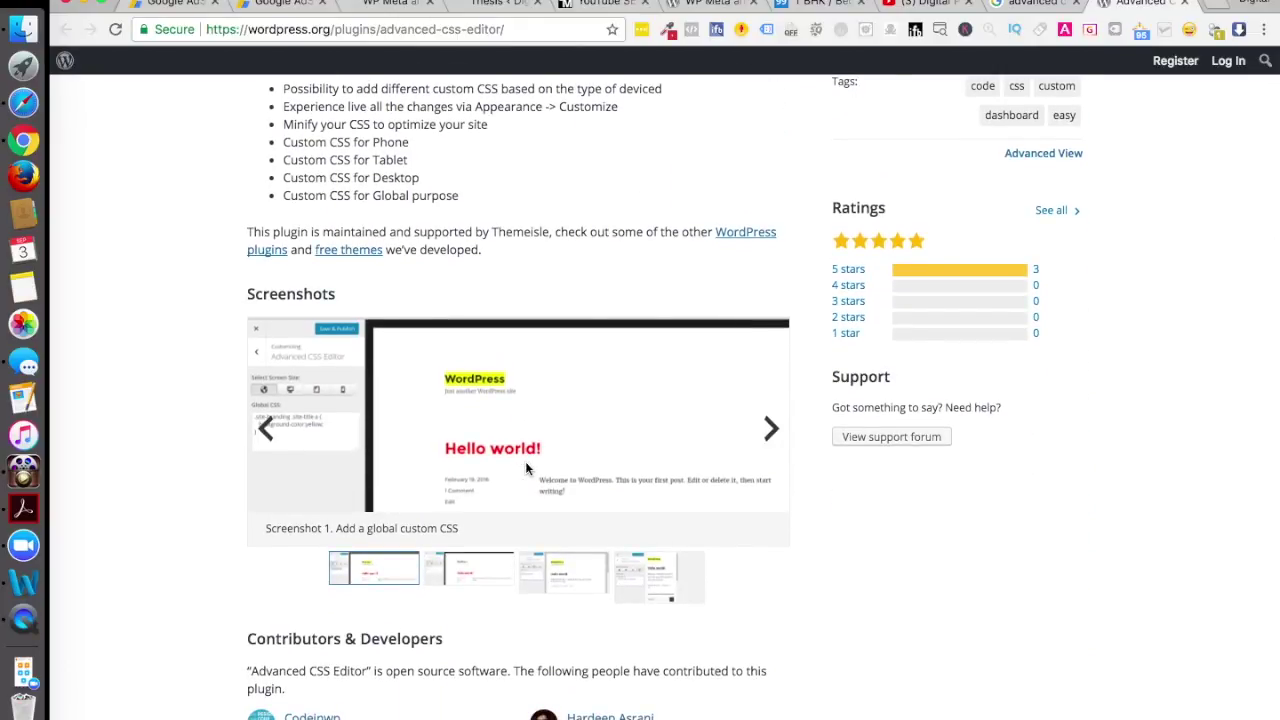
scroll(525, 461, "up", 15)
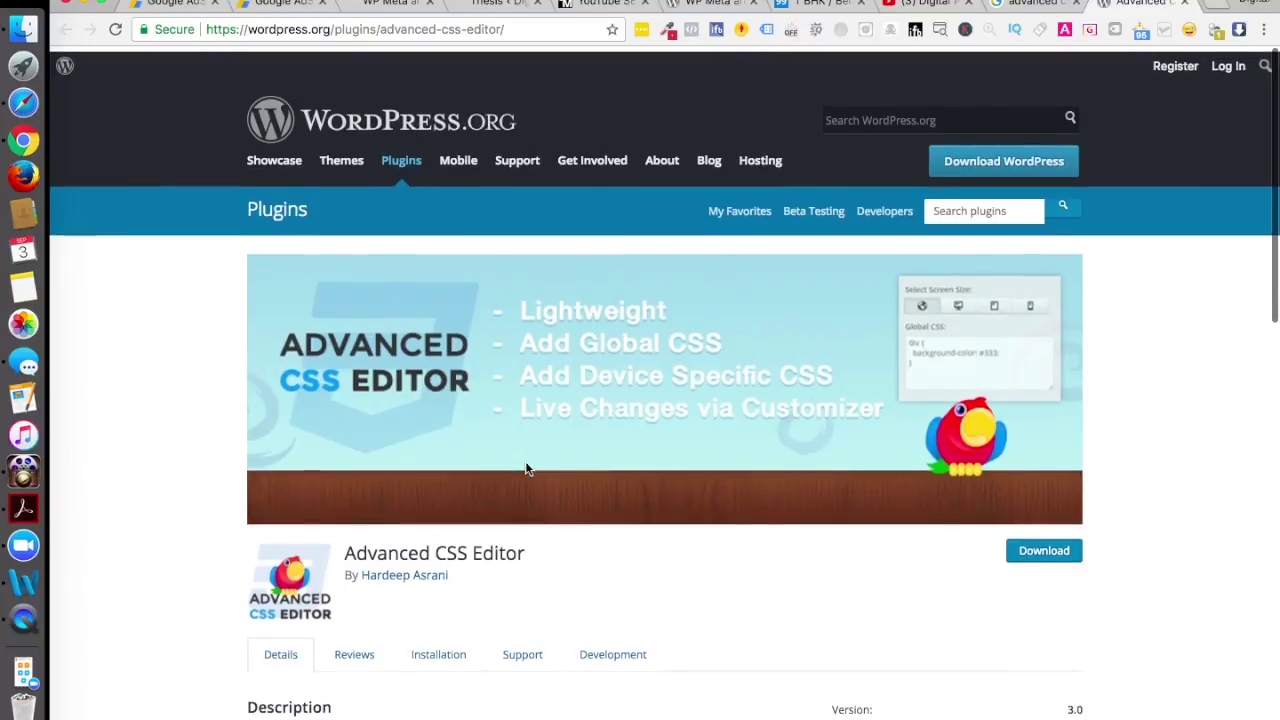
left_click(492, 12)
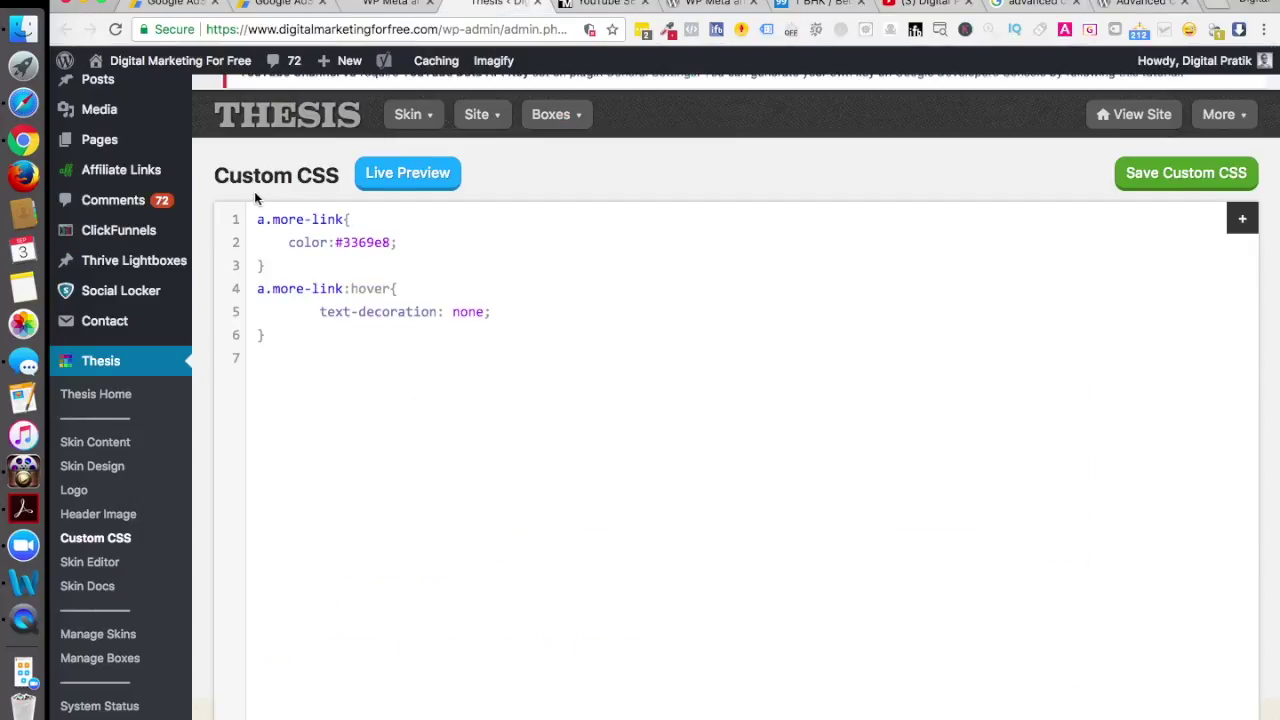
Step: Look over the WP Meta and Date Remover plugin's Set Custom CSS rules, then go to Thesis Custom CSS
left_click_drag(229, 176, 262, 176)
left_click(1148, 5)
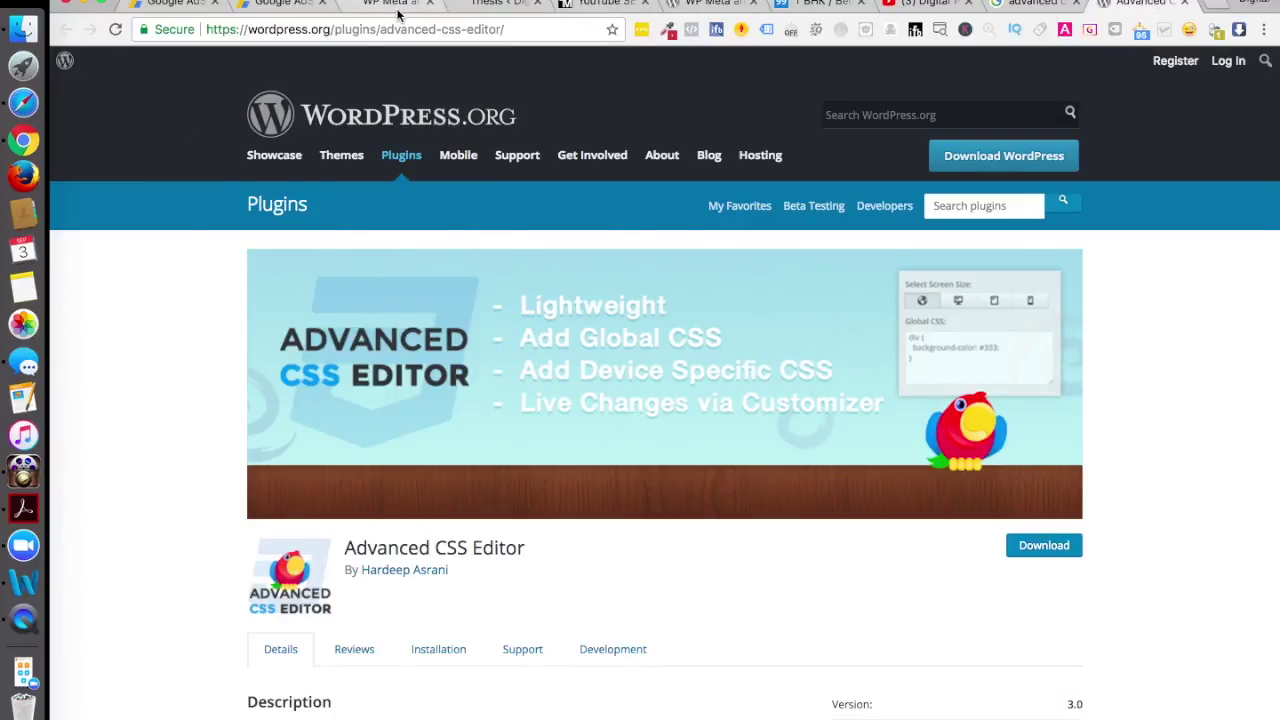
left_click(395, 5)
scroll(145, 572, "down", 5)
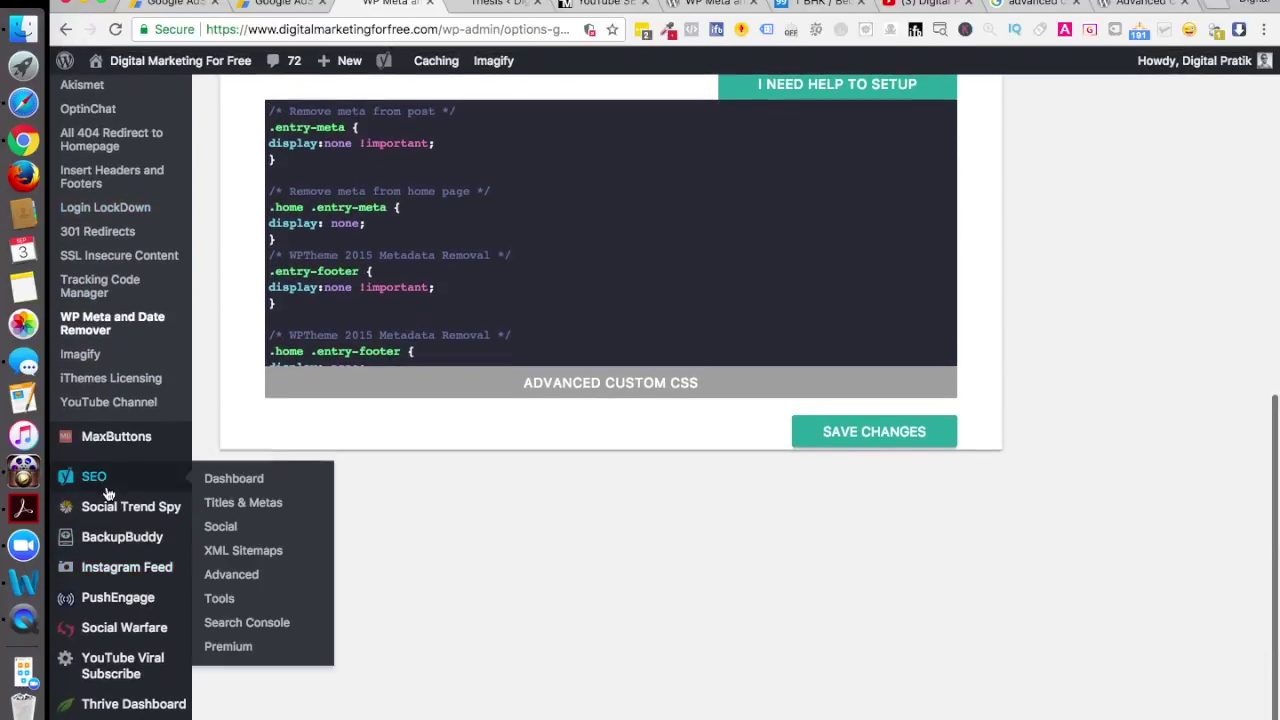
scroll(110, 450, "up", 5)
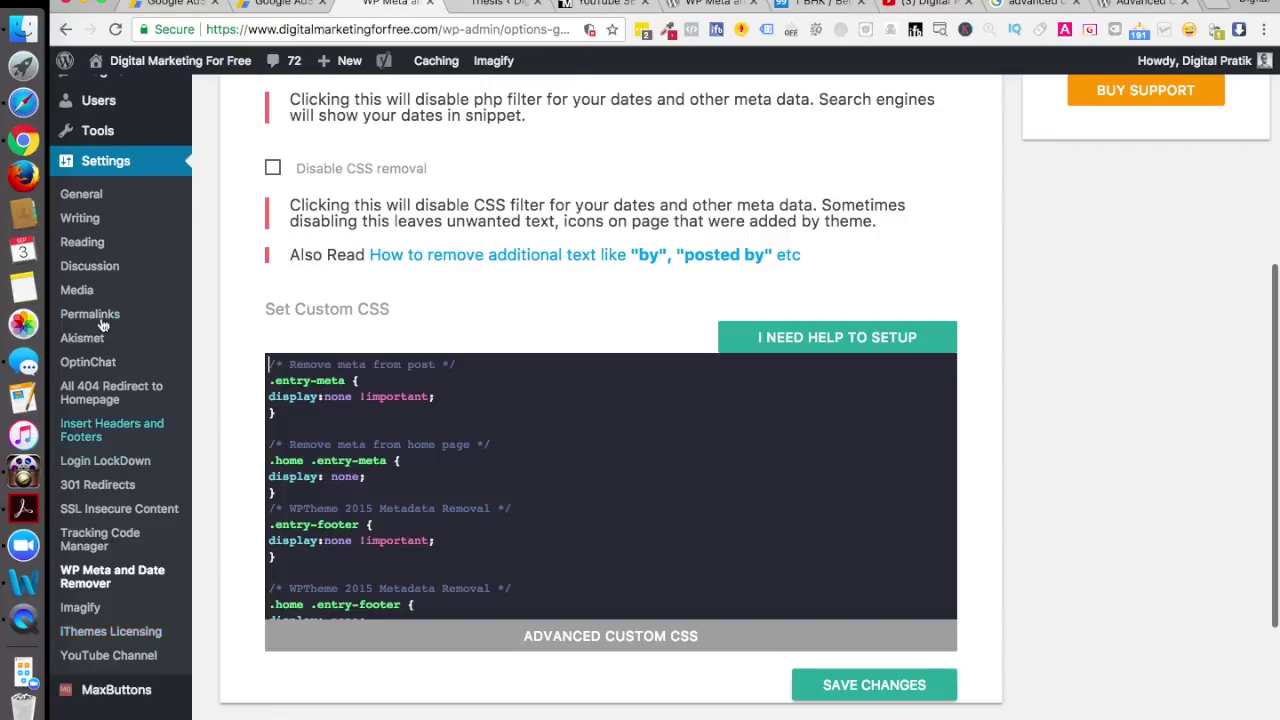
scroll(105, 460, "up", 4)
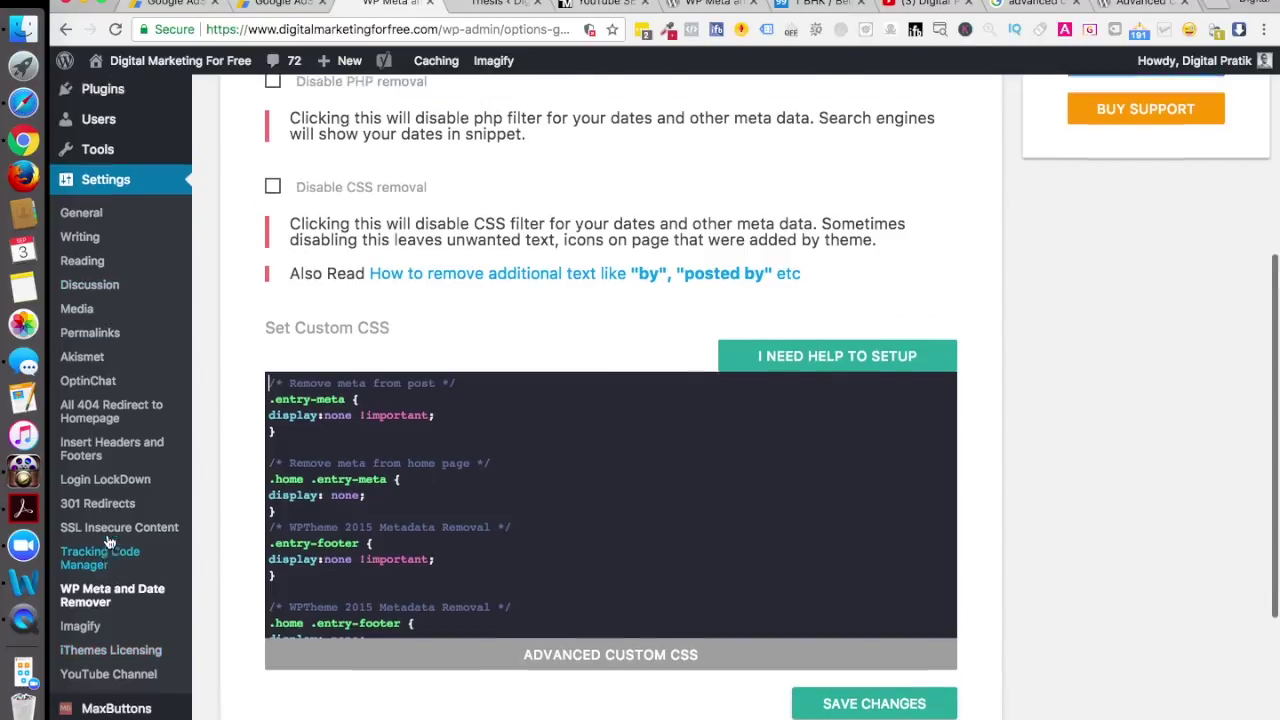
mouse_move(112, 296)
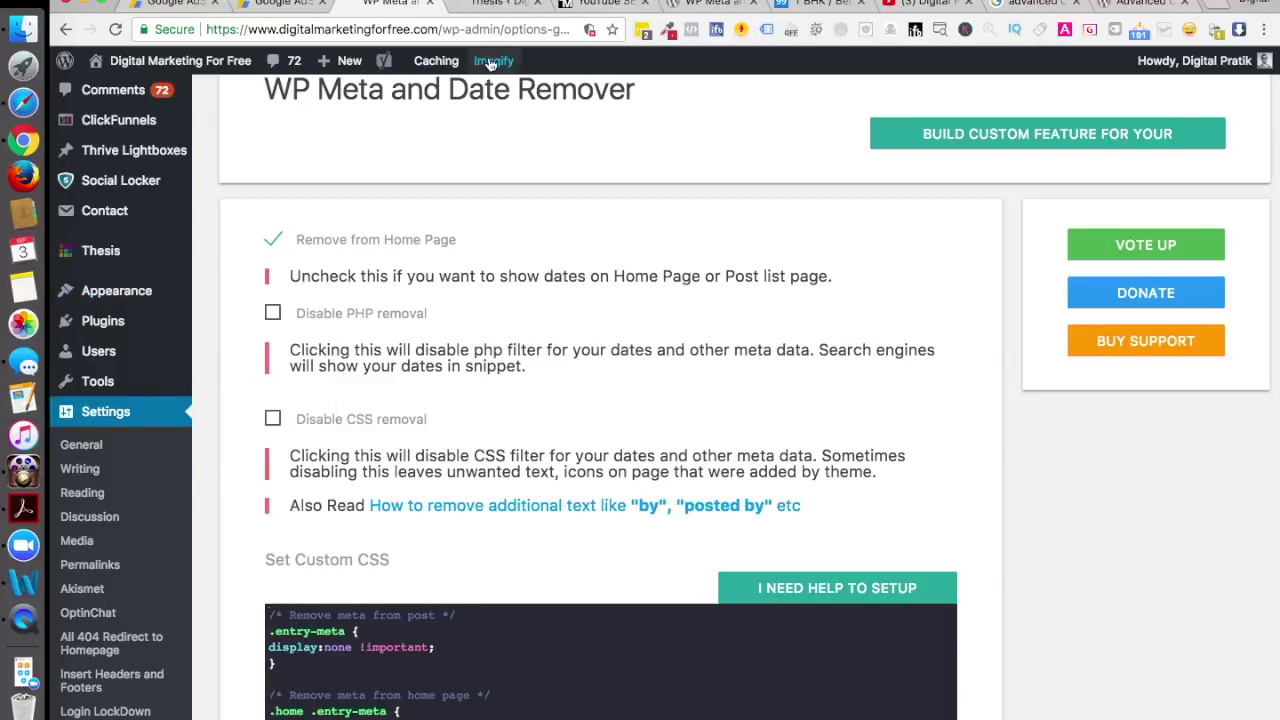
left_click(489, 5)
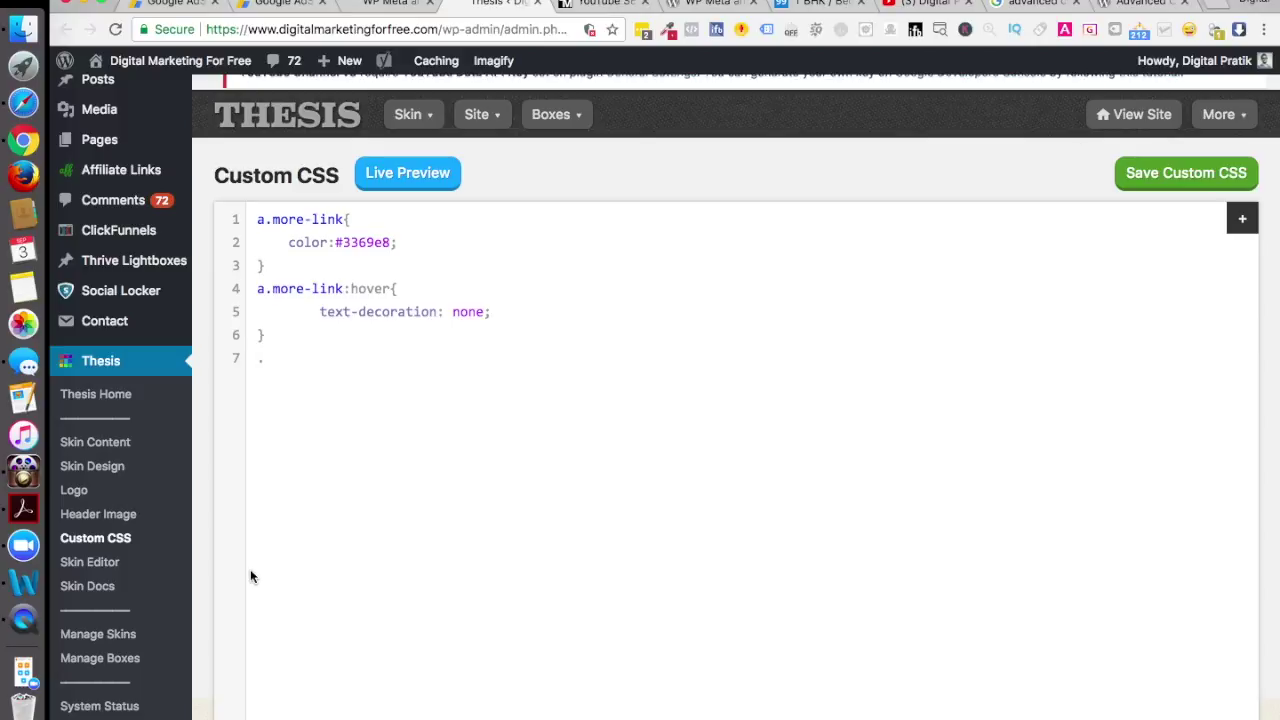
Step: Write the '.byline.small {' selector on line 7 and start an indented line inside it
type("byline.small")
key("Return")
key("Return")
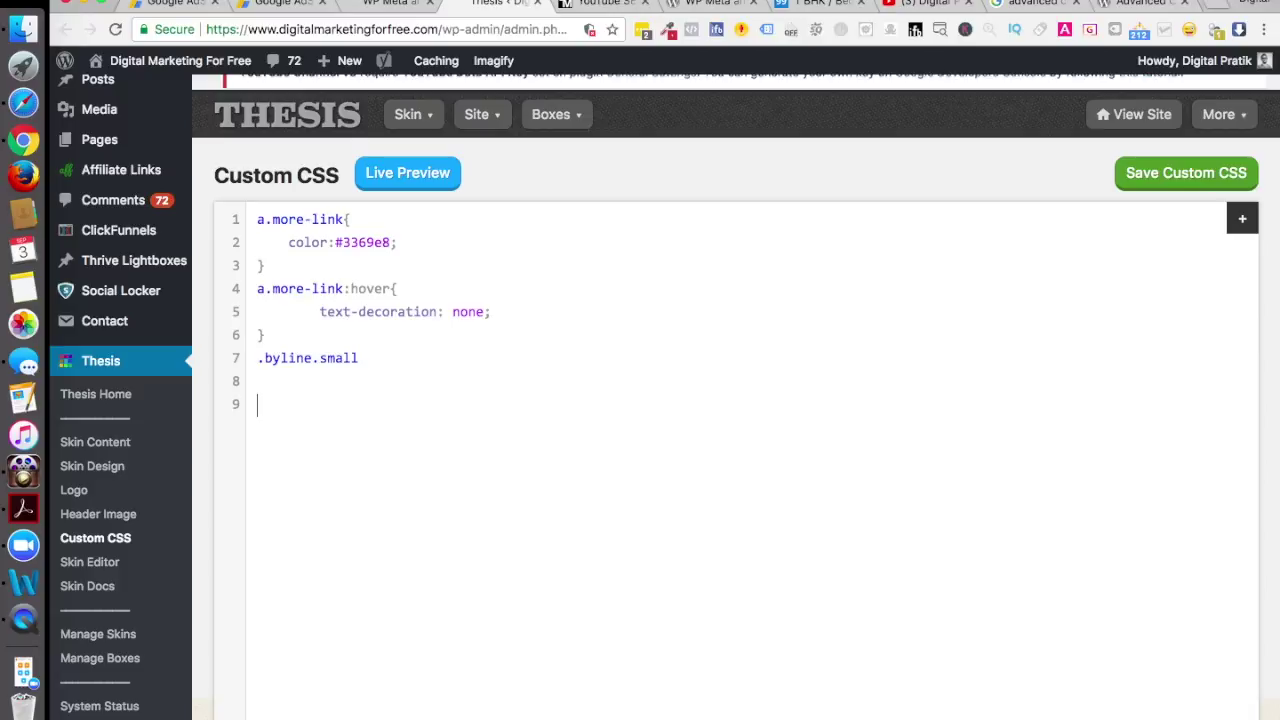
type(".byline.small")
left_click_drag(366, 358, 253, 358)
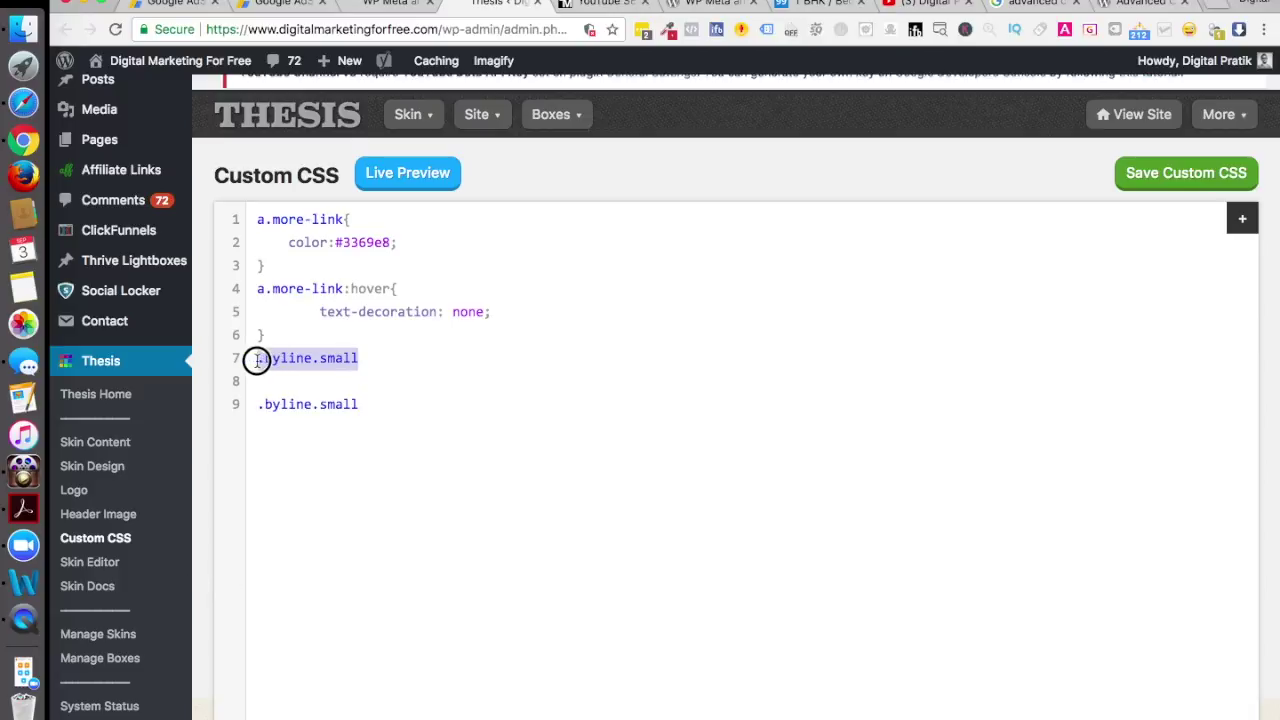
key("BackSpace")
left_click(359, 404)
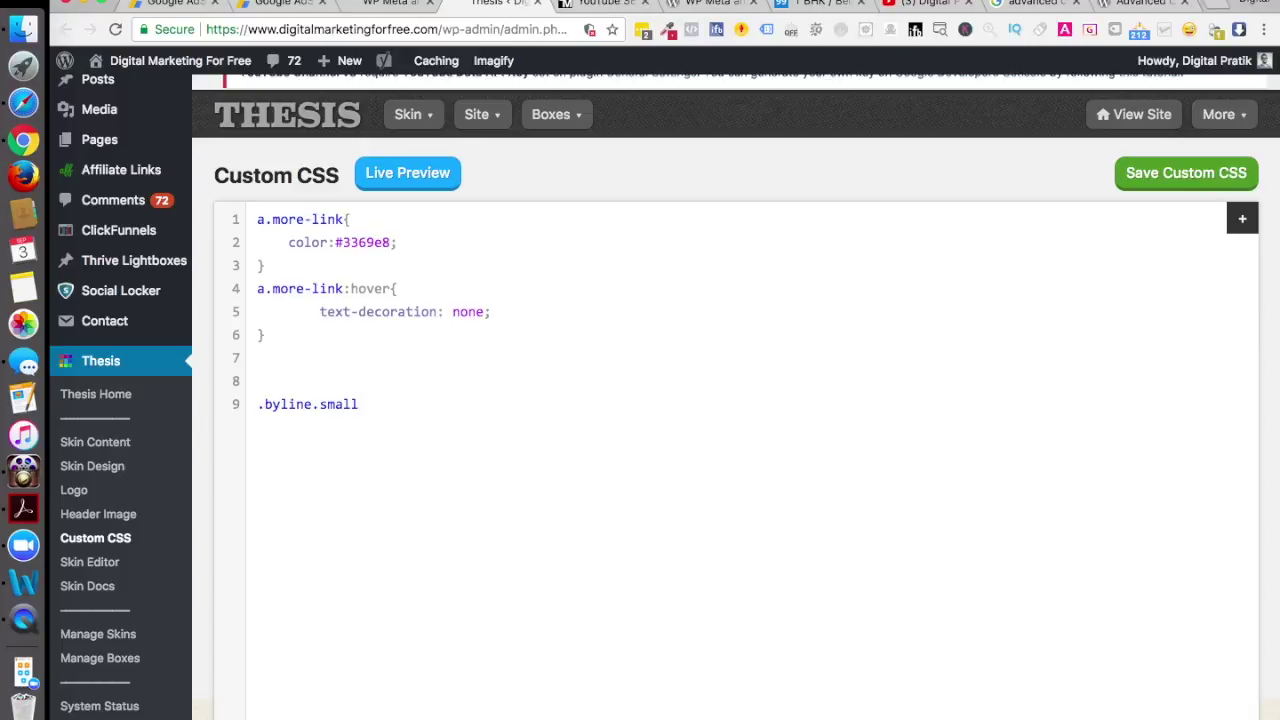
key("BackSpace")
key("BackSpace")
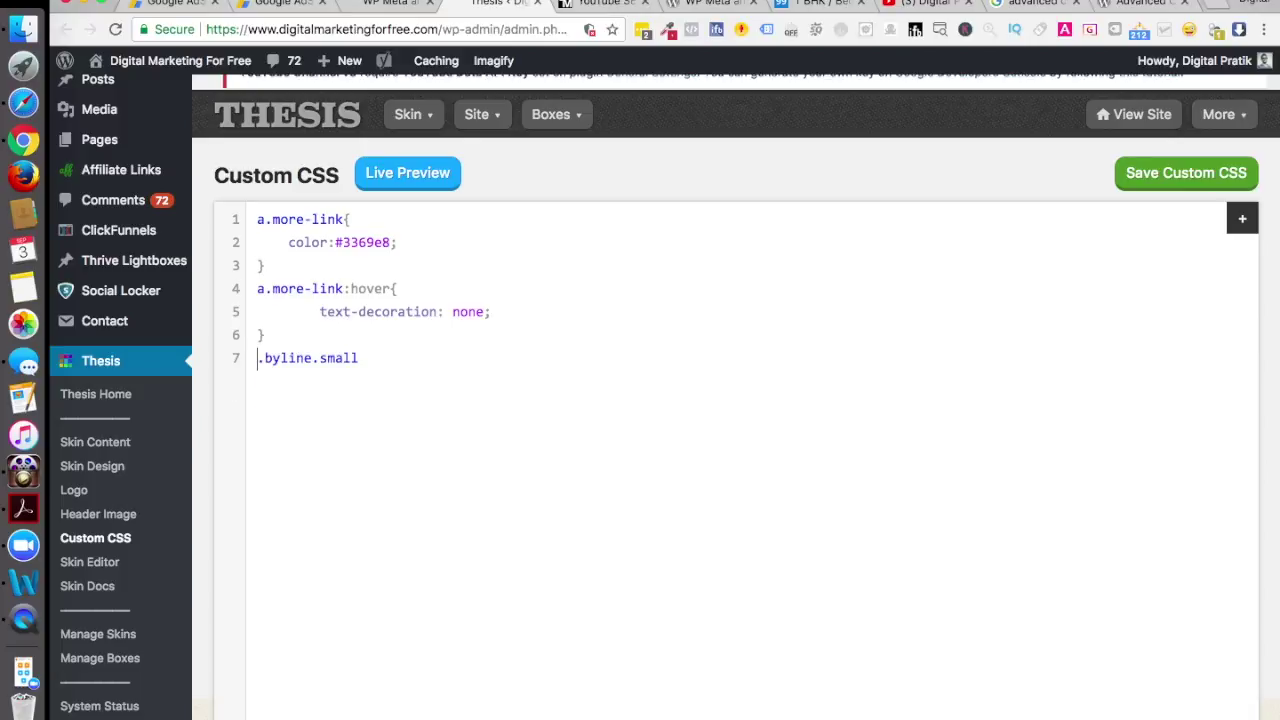
left_click(371, 358)
type("{")
key("Return")
Step: Copy the 'display:none !important;' declaration from the plugin's custom CSS box
left_click(712, 5)
scroll(558, 522, "down", 10)
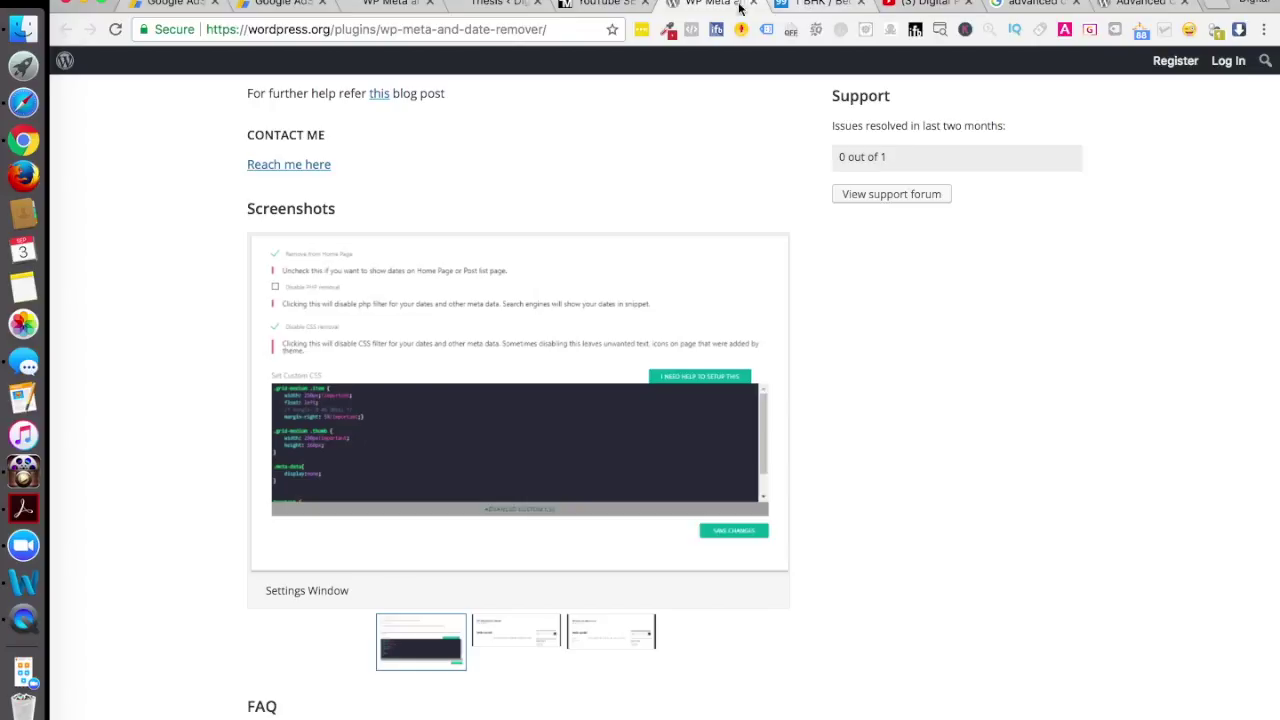
left_click(575, 4)
left_click(519, 5)
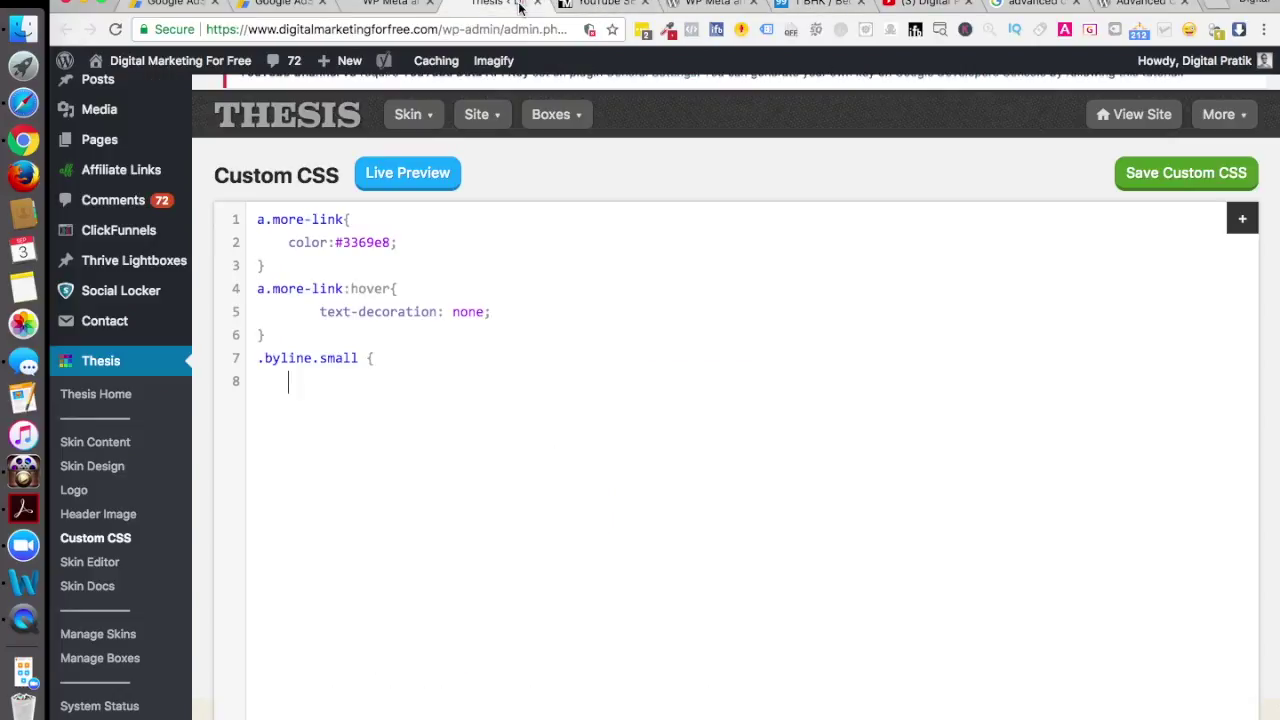
left_click(357, 5)
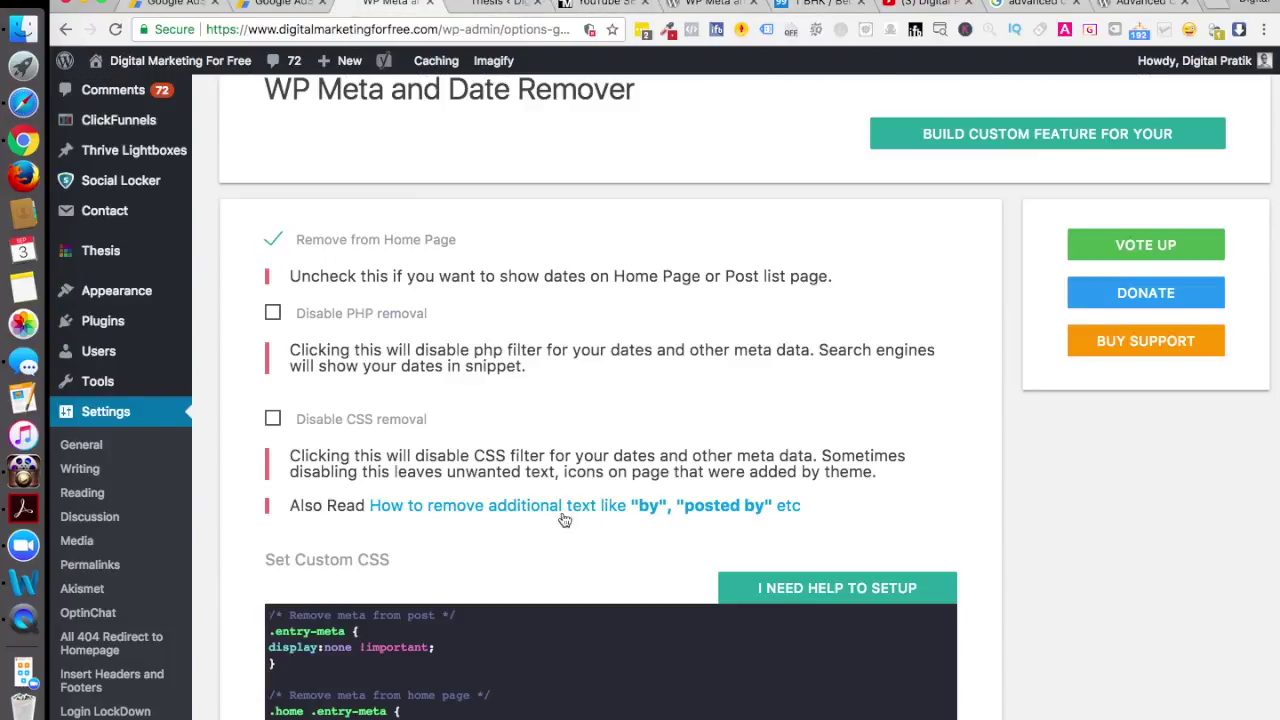
scroll(571, 517, "down", 4)
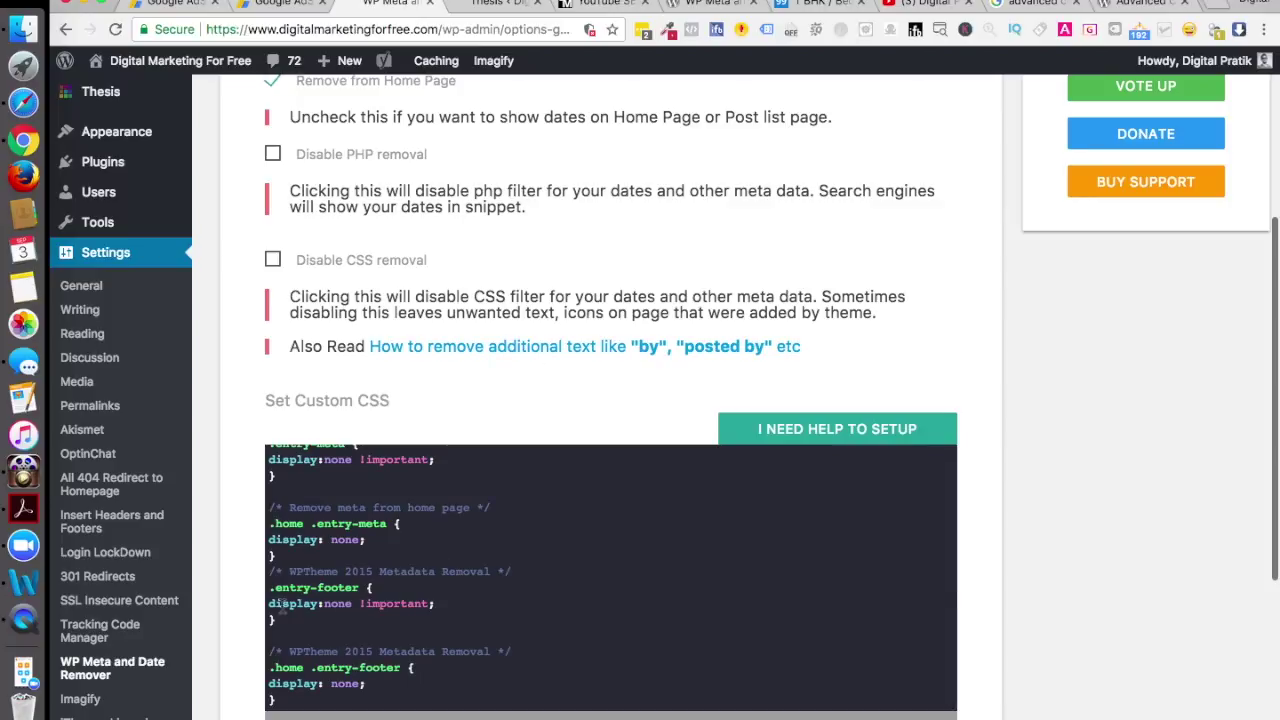
left_click(312, 604)
left_click_drag(312, 604, 437, 604)
key("super+c")
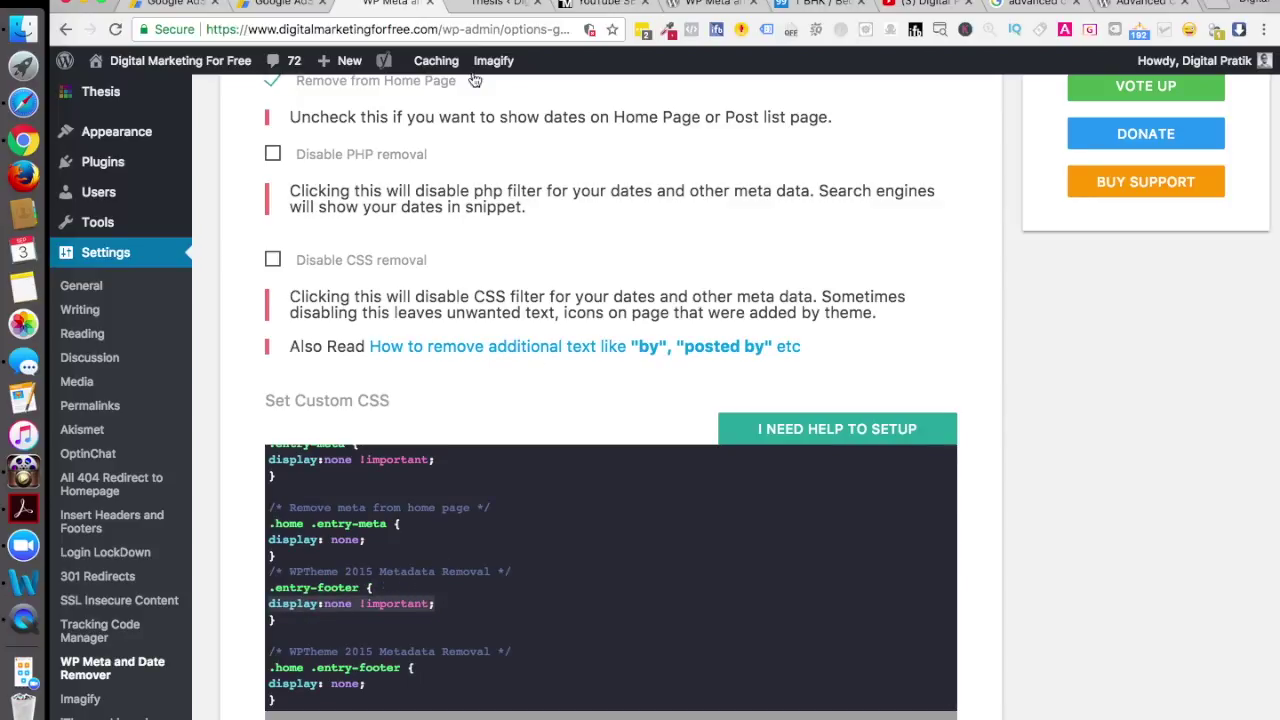
Step: Paste 'display:none !important;' into the .byline.small rule and close it with '}'
left_click(497, 6)
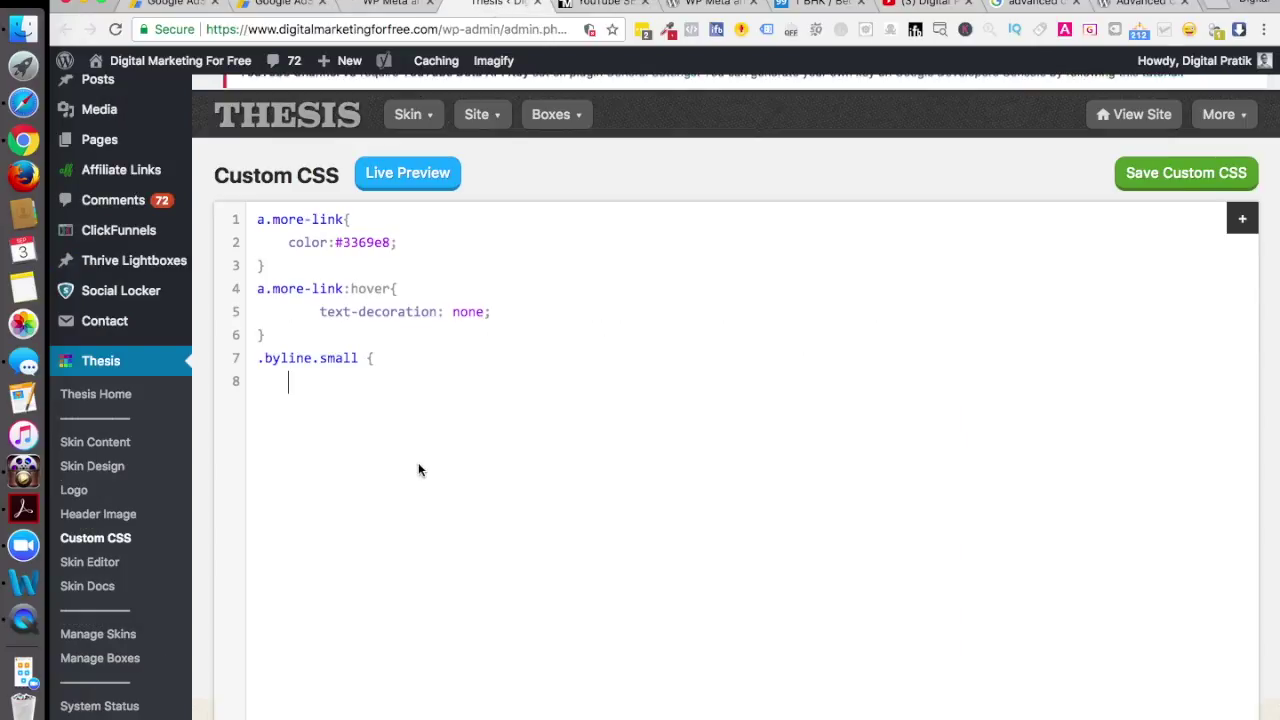
key("super+v")
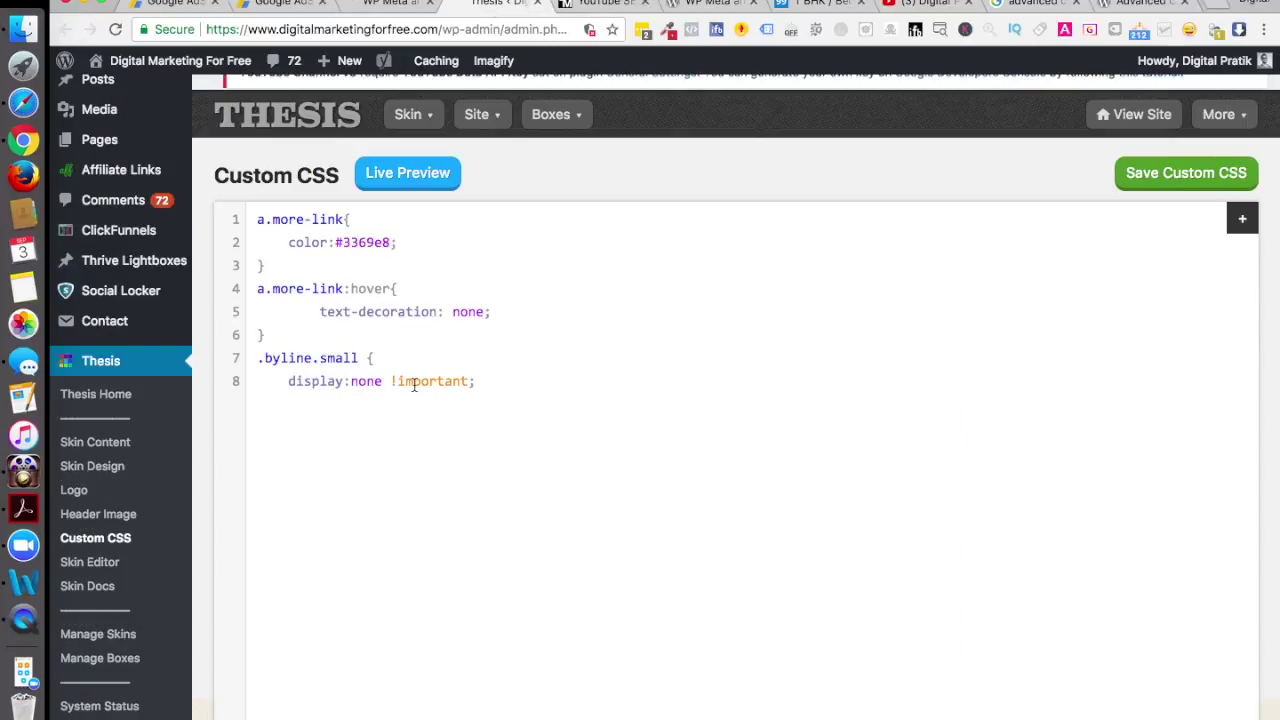
key("Return")
type("}")
left_click(400, 4)
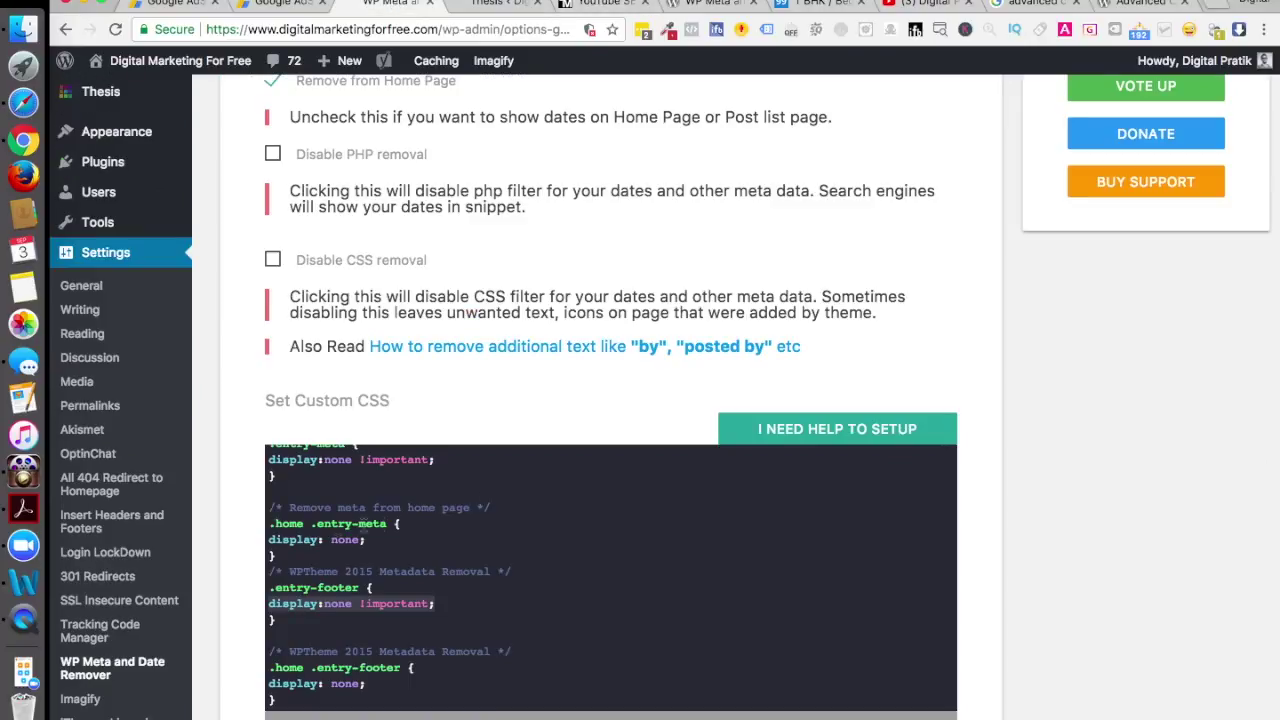
Step: Save the Thesis Custom CSS with the new .byline.small rule
left_click(490, 5)
left_click(1200, 176)
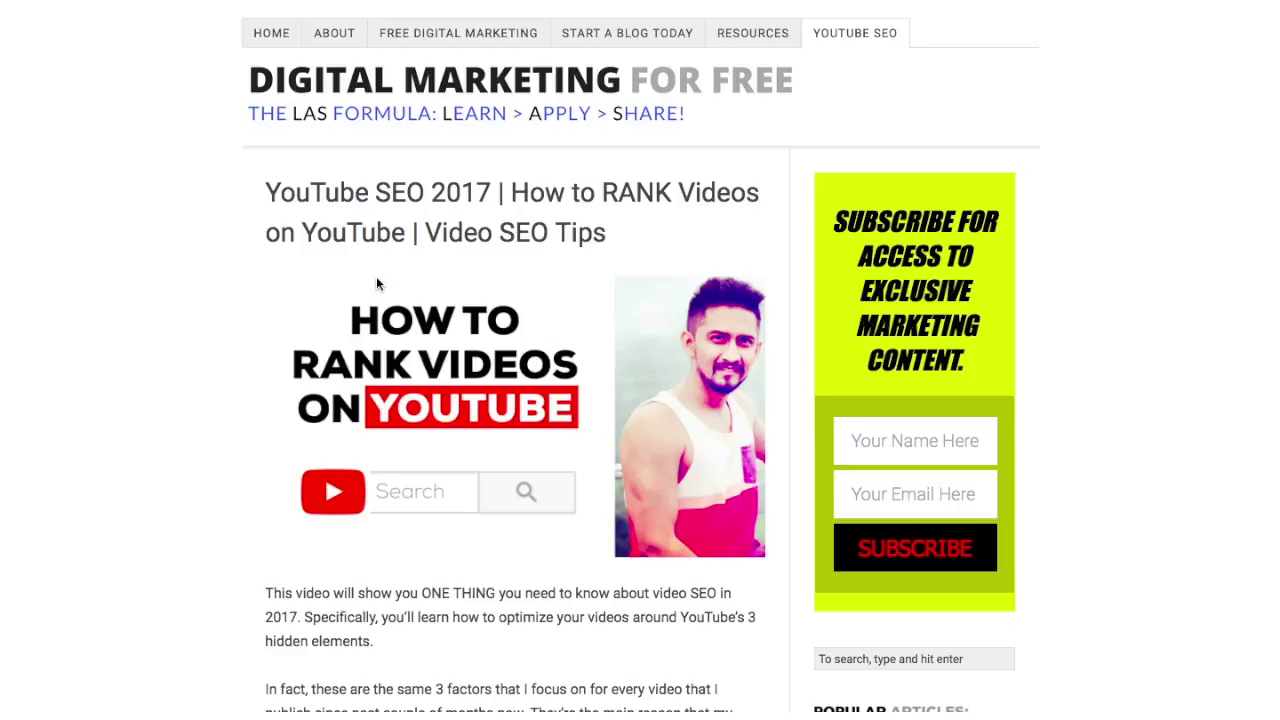
Step: Reload the blog home page and scroll through the posts to confirm no bylines appear
left_click(358, 82)
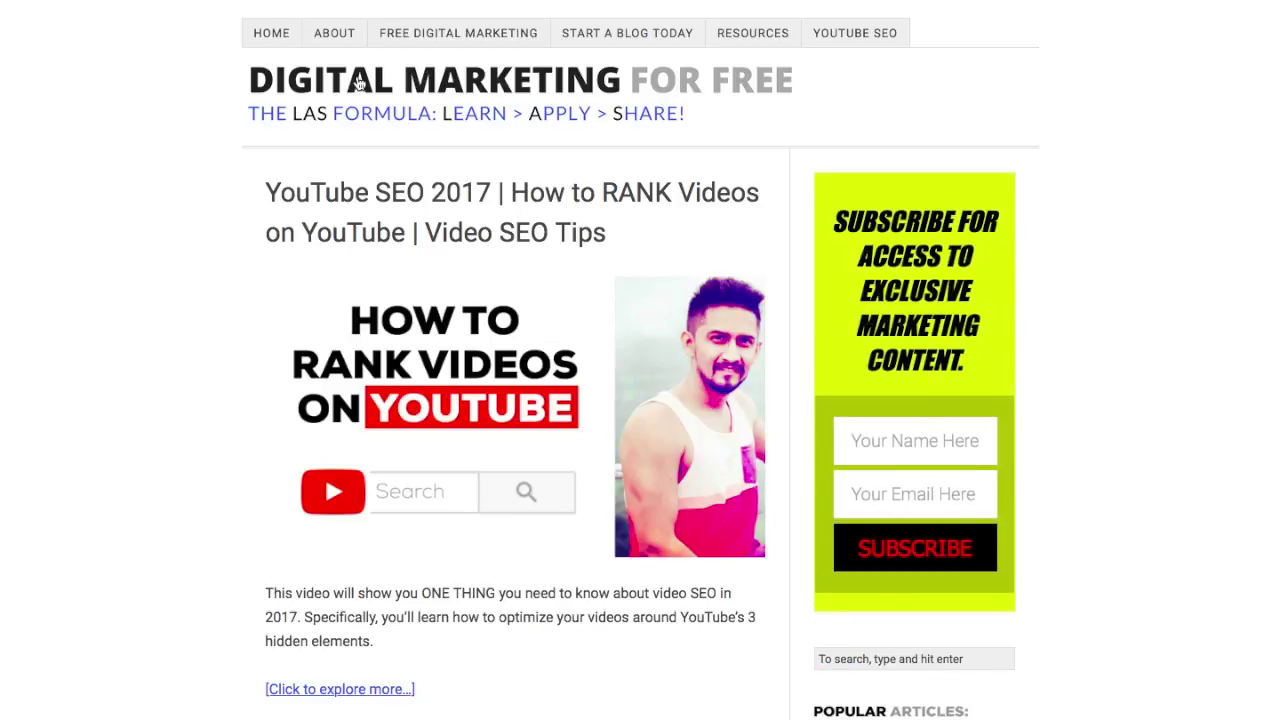
scroll(392, 268, "down", 4)
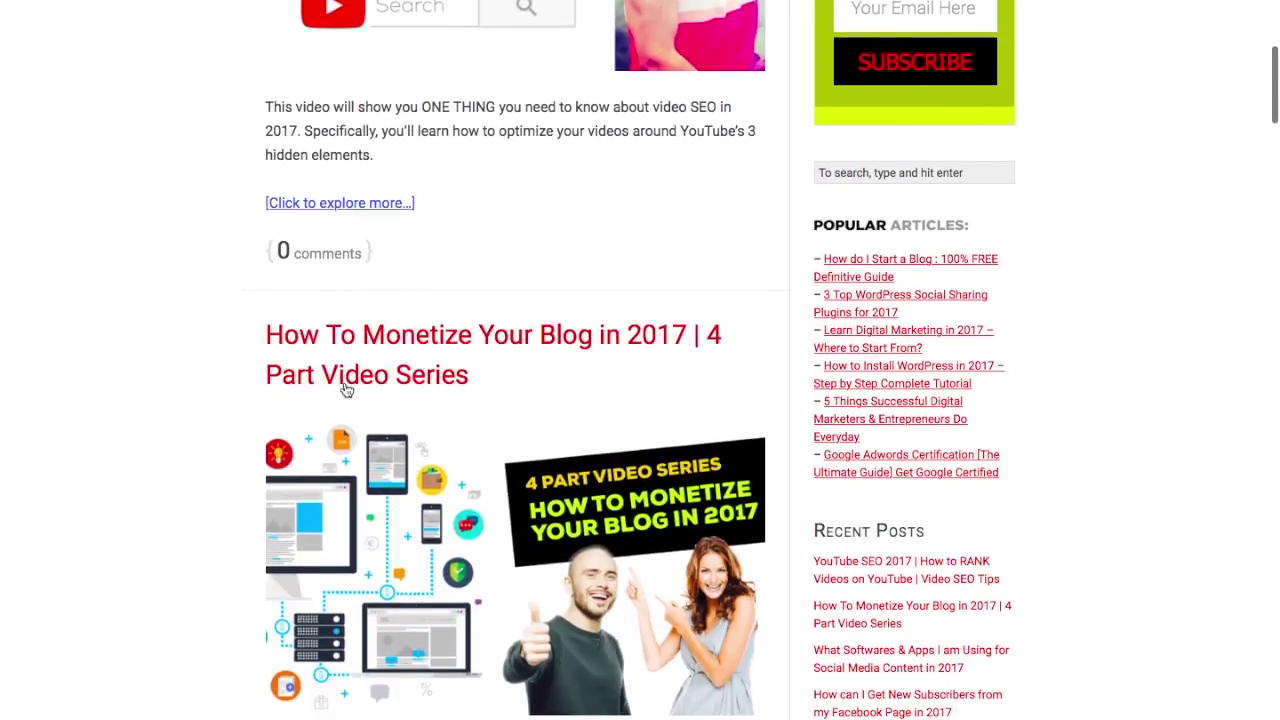
scroll(486, 400, "down", 2)
scroll(484, 402, "down", 5)
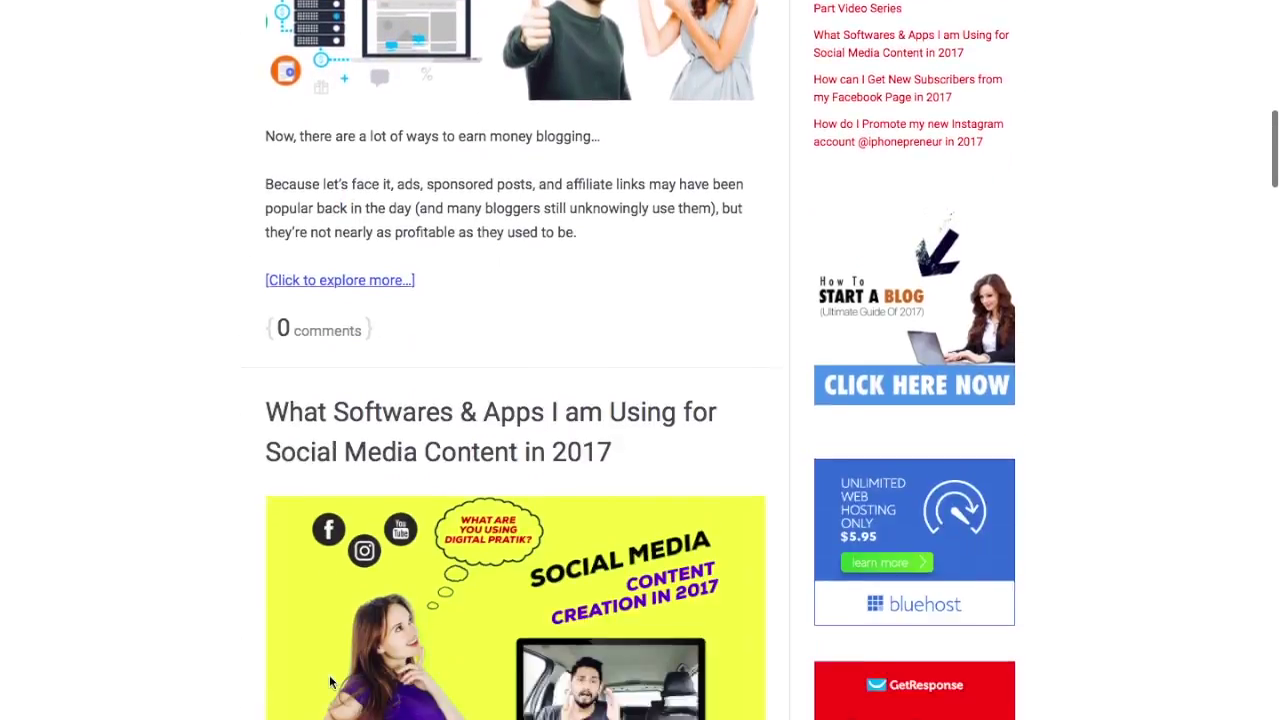
scroll(442, 375, "down", 6)
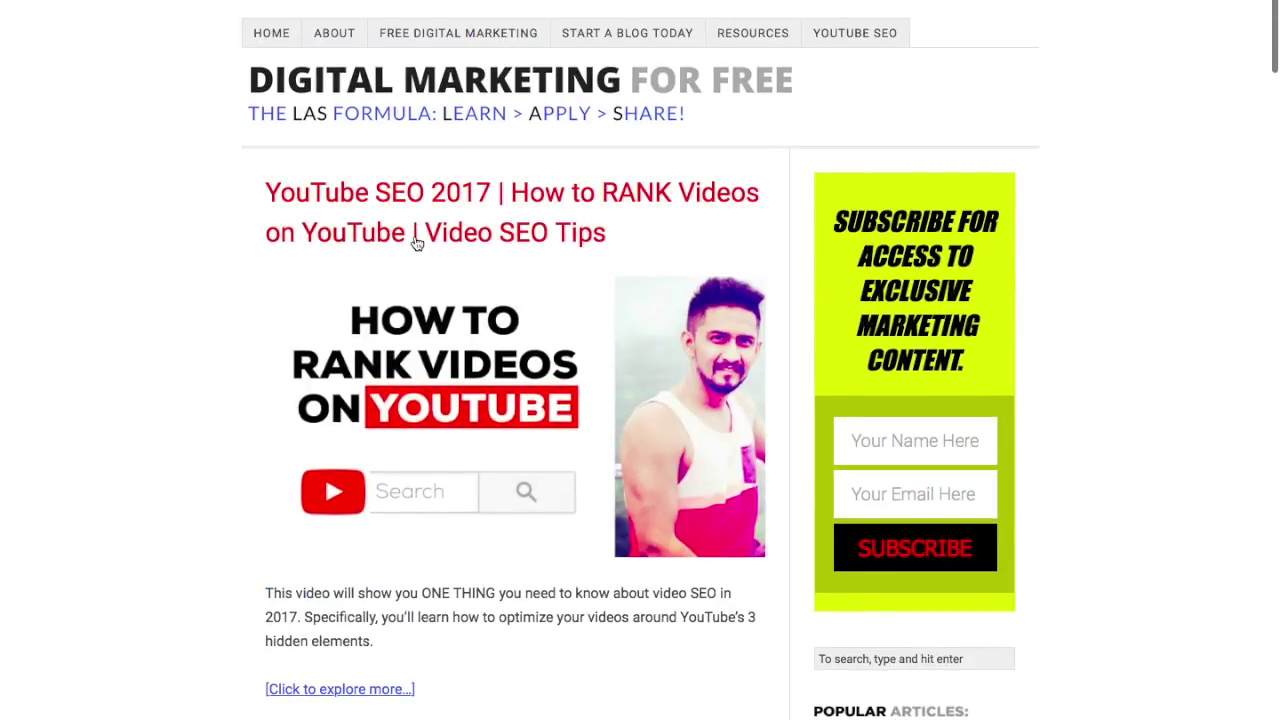
scroll(534, 486, "down", 7)
scroll(447, 286, "down", 6)
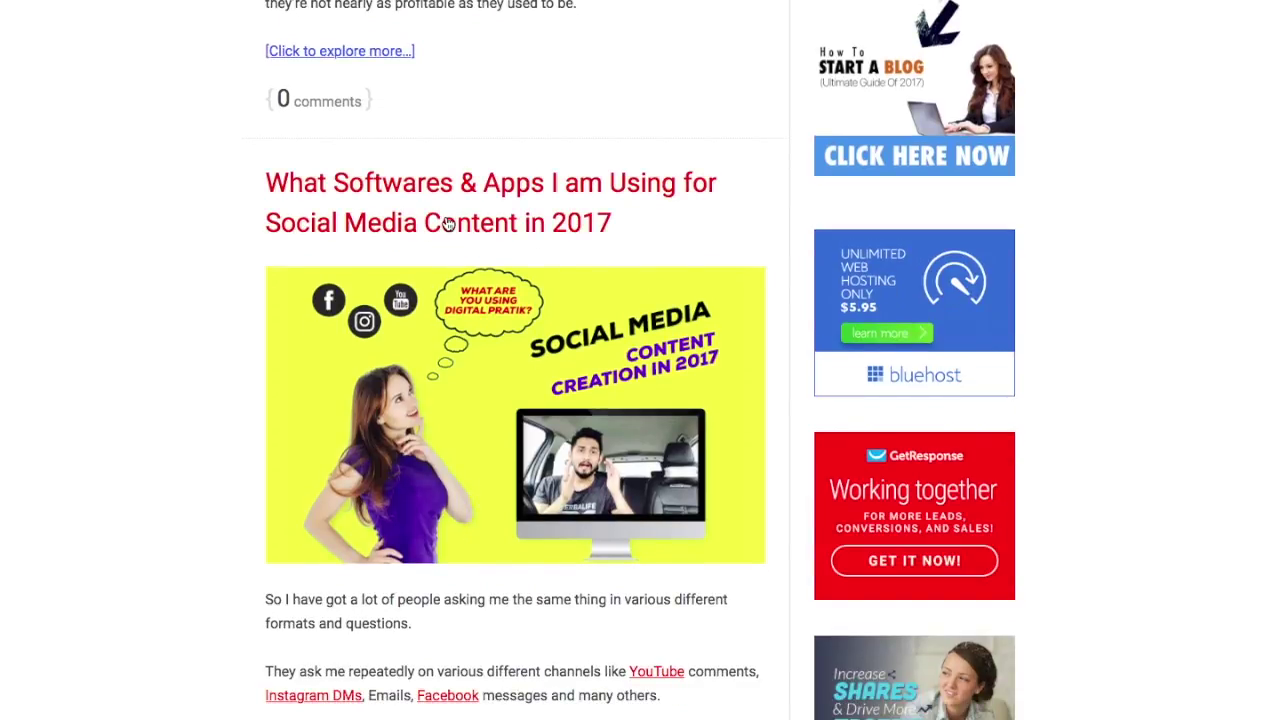
Step: Open the What Softwares & Apps post, check it has no byline, then return to WordPress
left_click(447, 224)
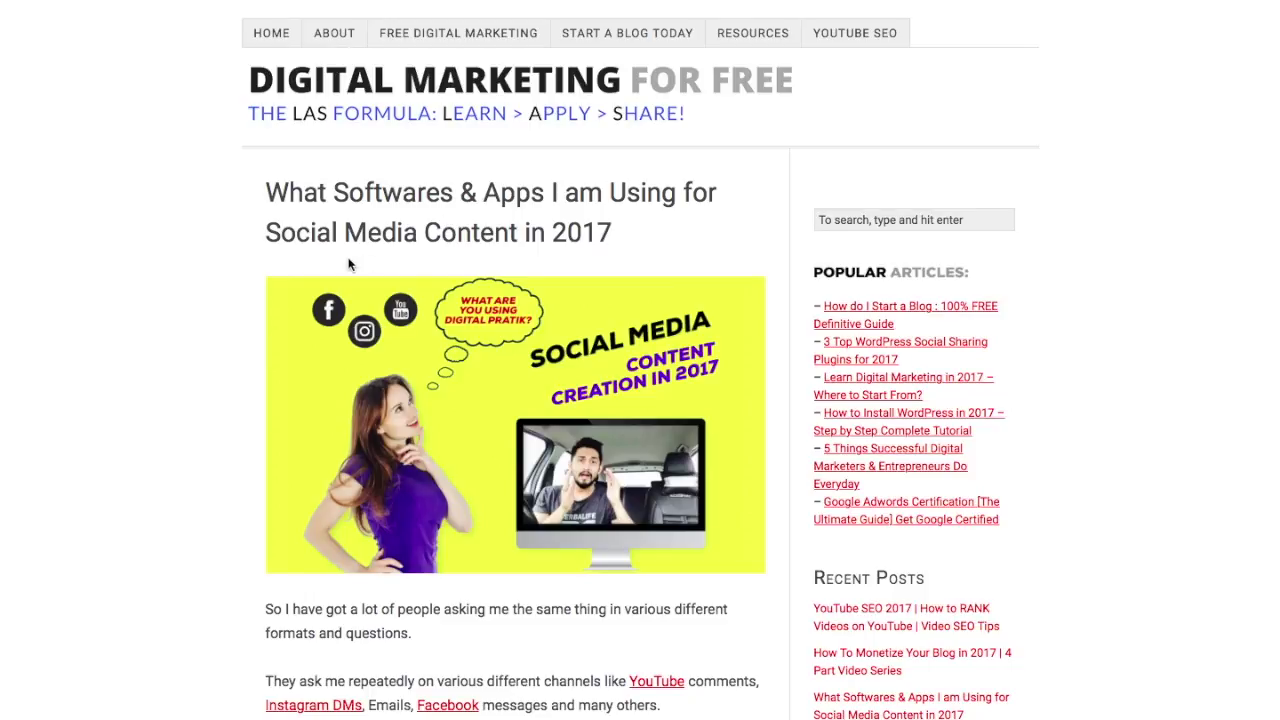
scroll(443, 292, "down", 1)
scroll(443, 287, "down", 20)
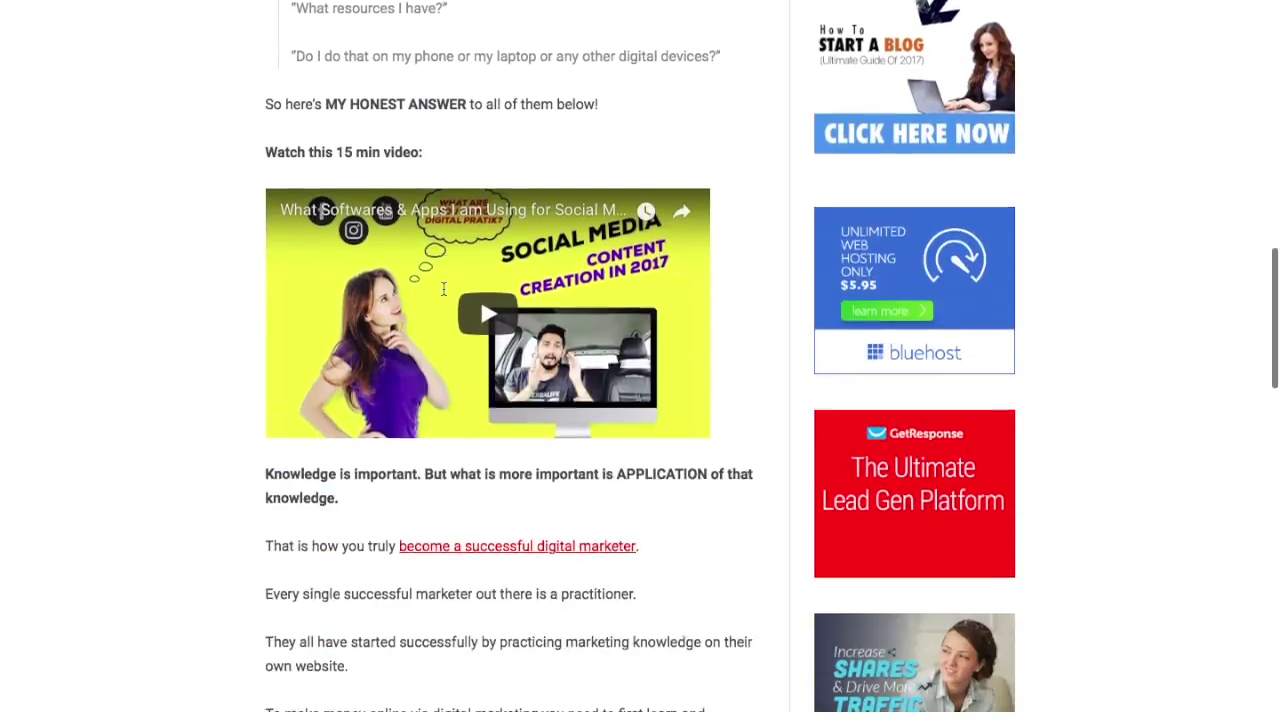
key("ctrl+Left")
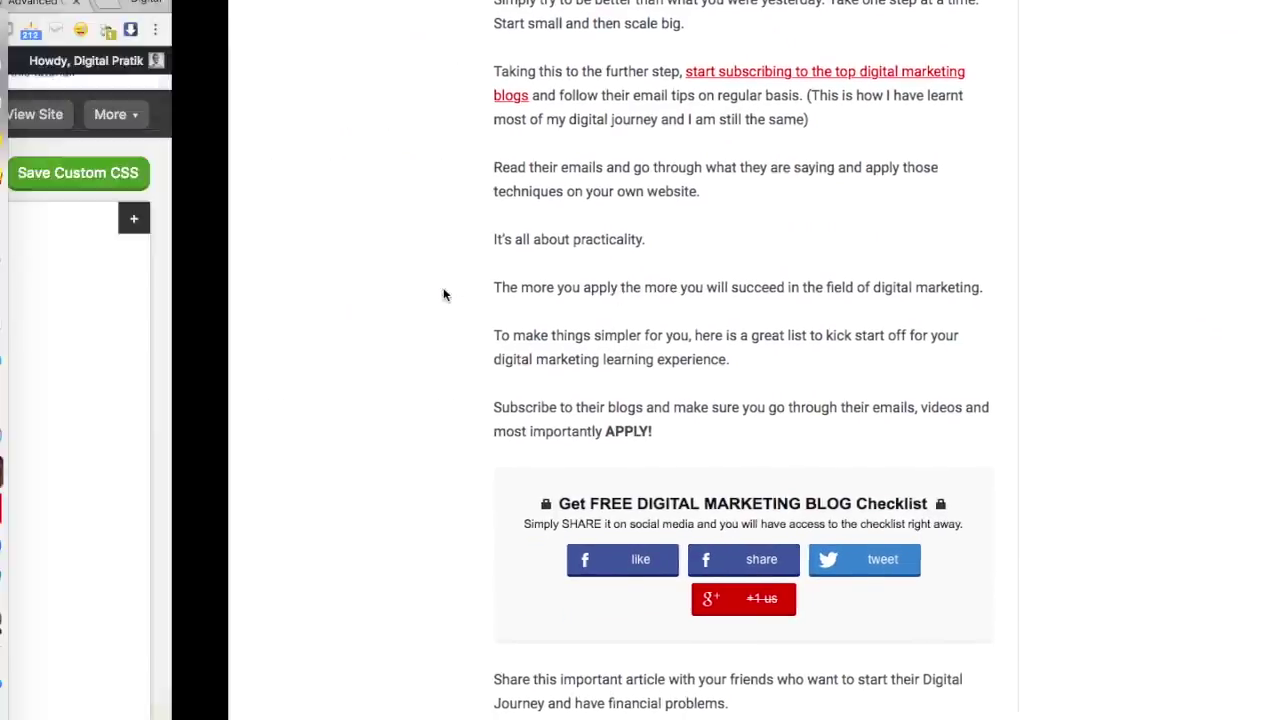